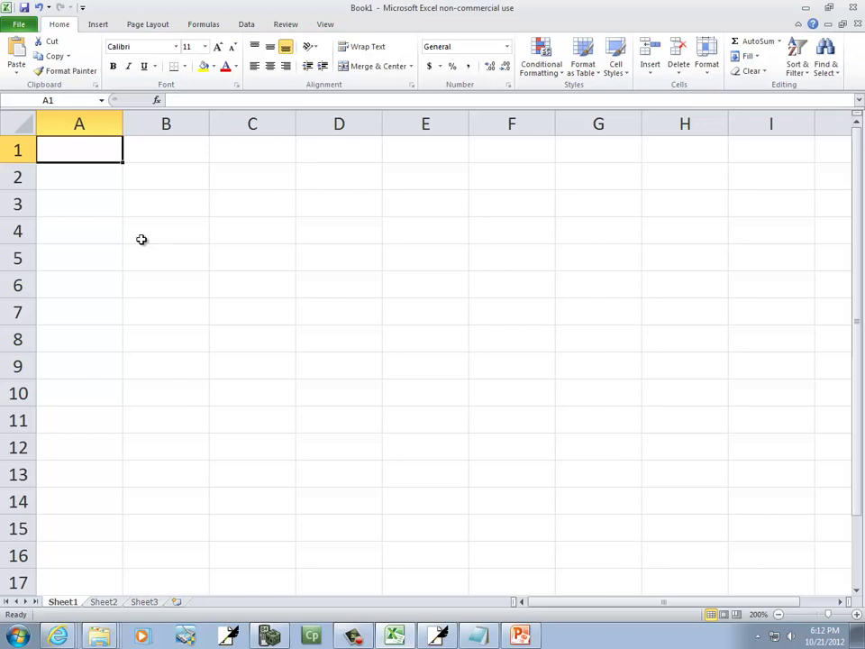
Enter the headers X in A1 and Expected Z in B1, and fit column B's width to its header
type("X")
key("Tab")
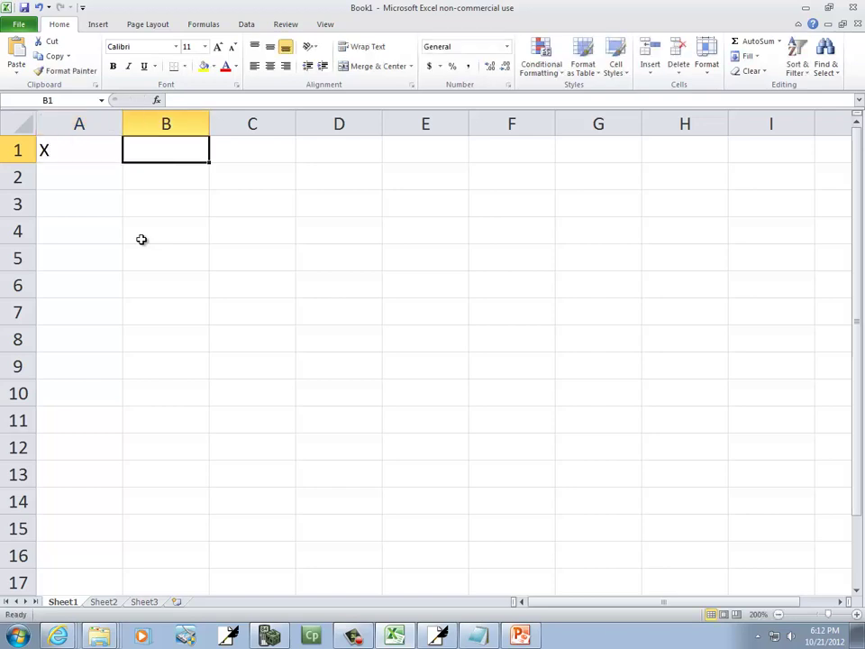
type("Ex")
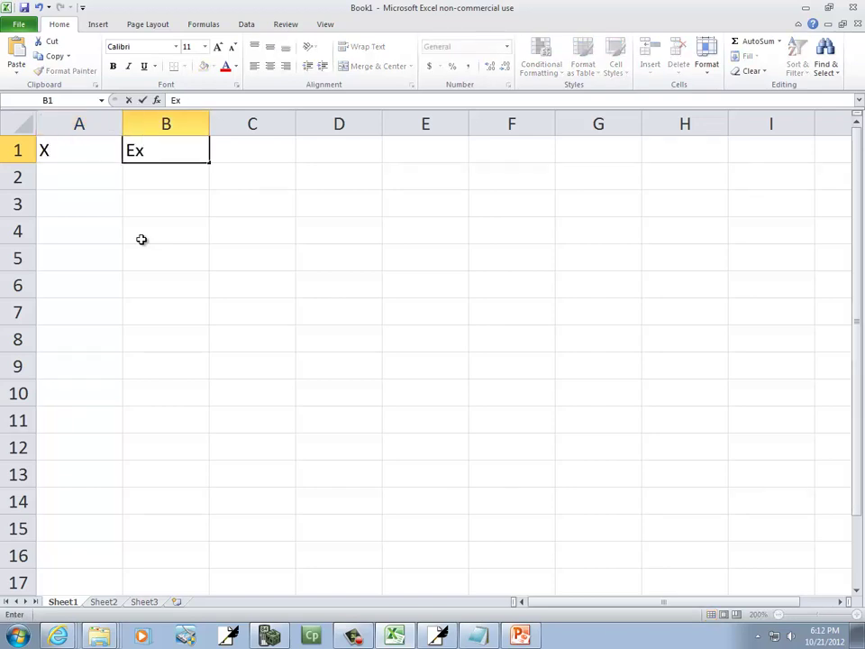
type("pected Z")
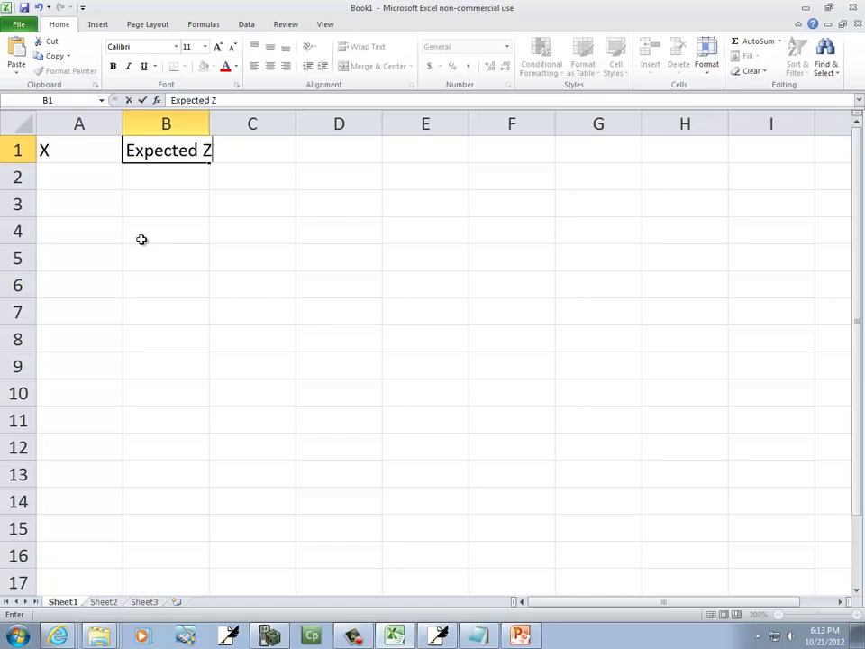
key("Tab")
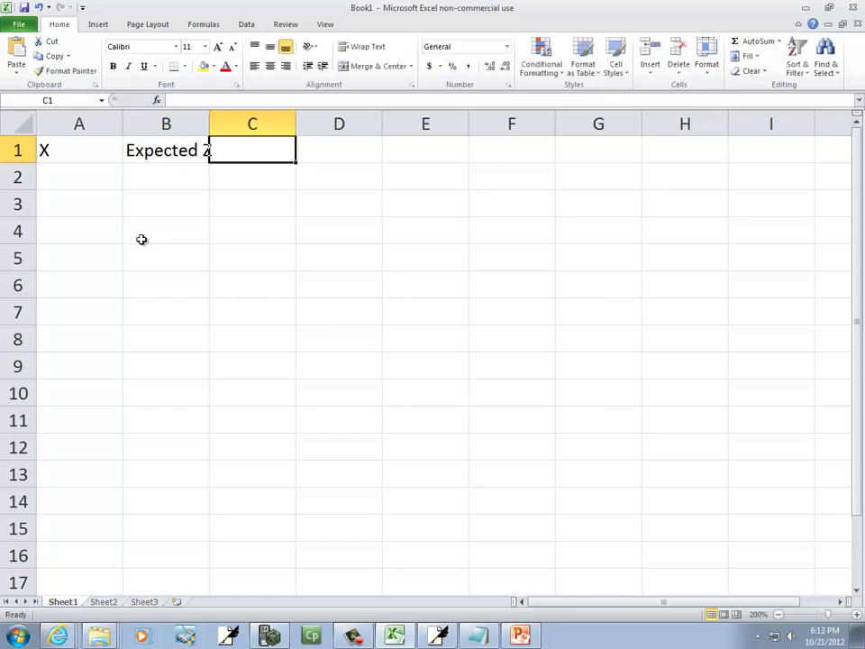
double_click(209, 121)
Switch to the section_7_3 presentation in PowerPoint and look up the data values on slide 7
left_click(54, 179)
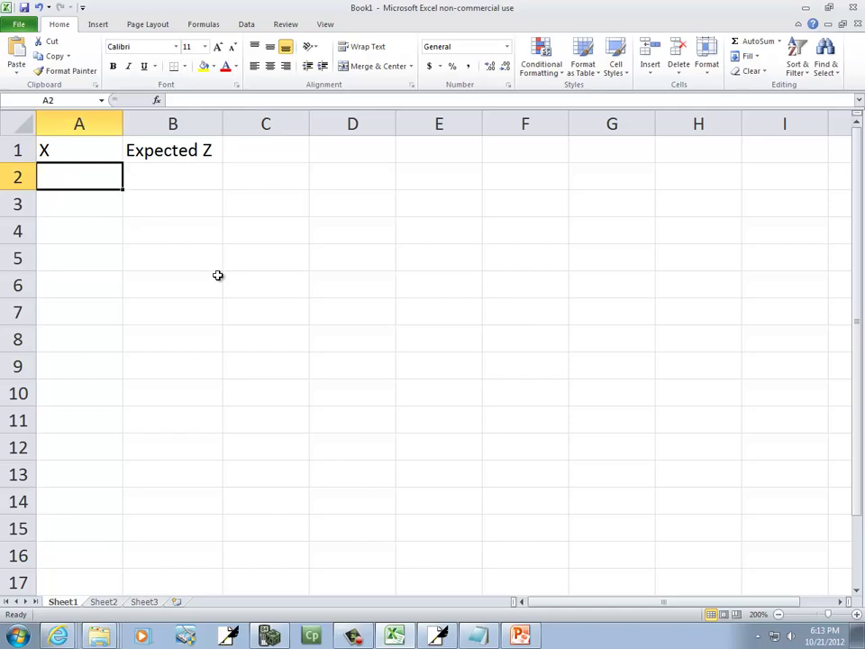
key("alt+Tab")
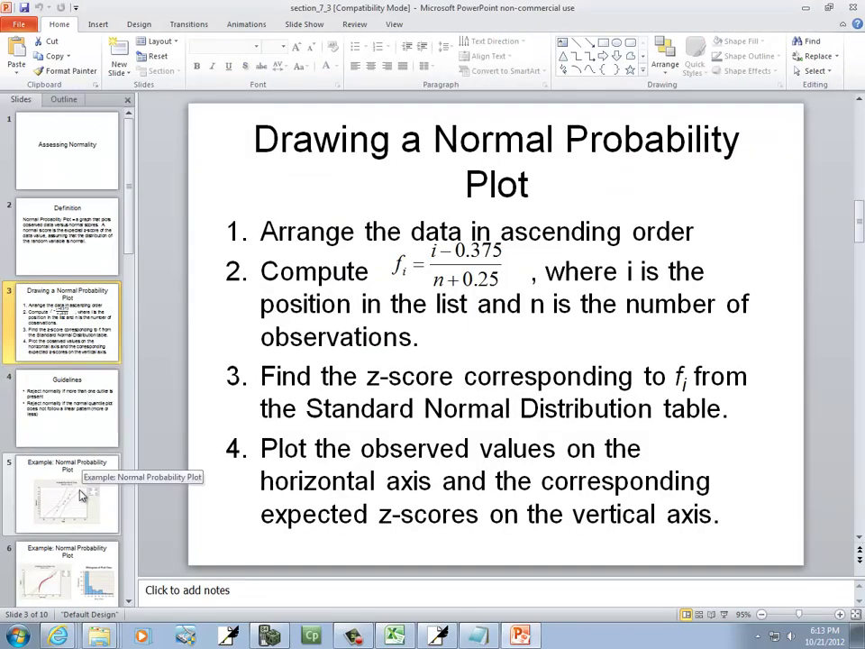
left_click(128, 467)
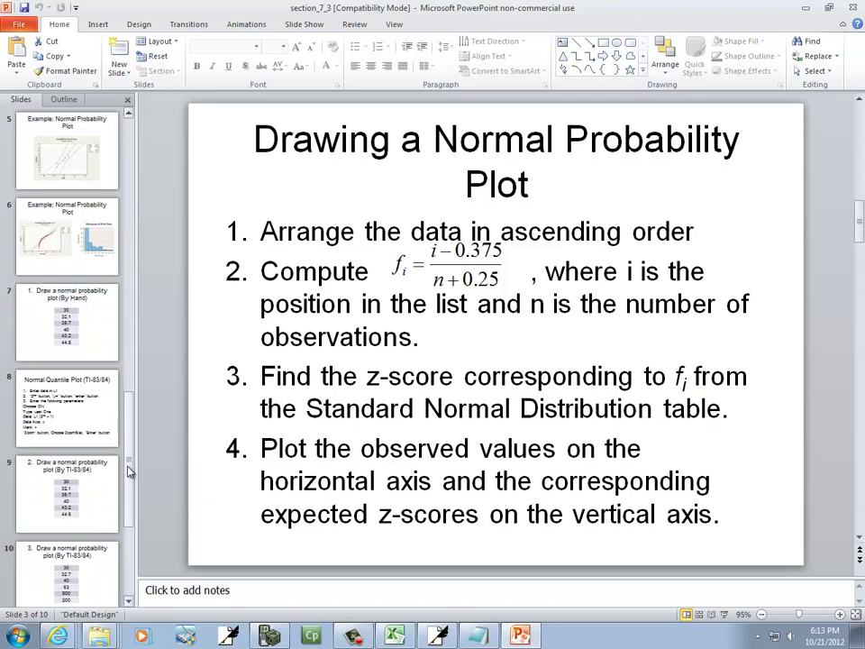
left_click(97, 322)
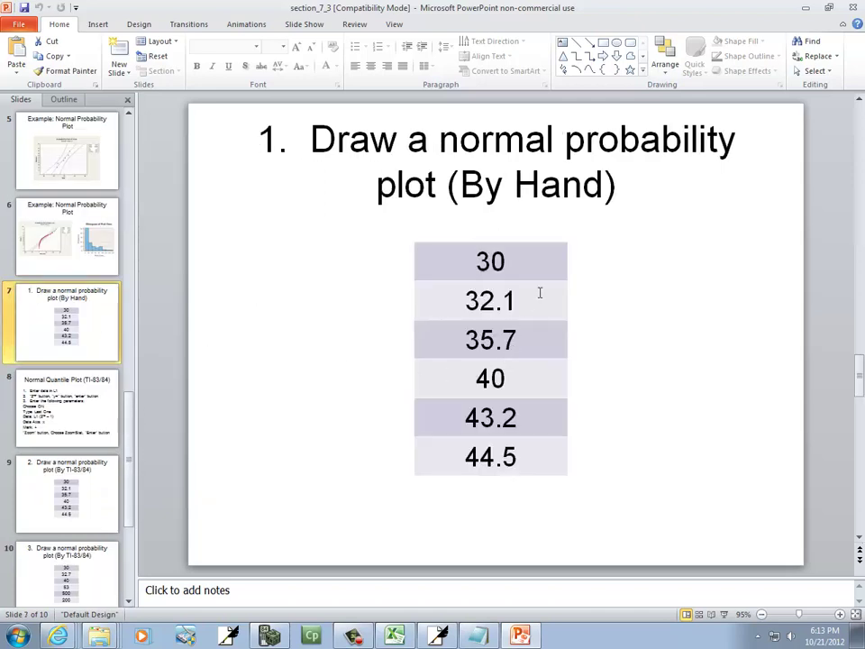
Switch back to the Excel workbook and enter the X values 30, 32.1 and 35.7 in A2 to A4
key("alt+Tab")
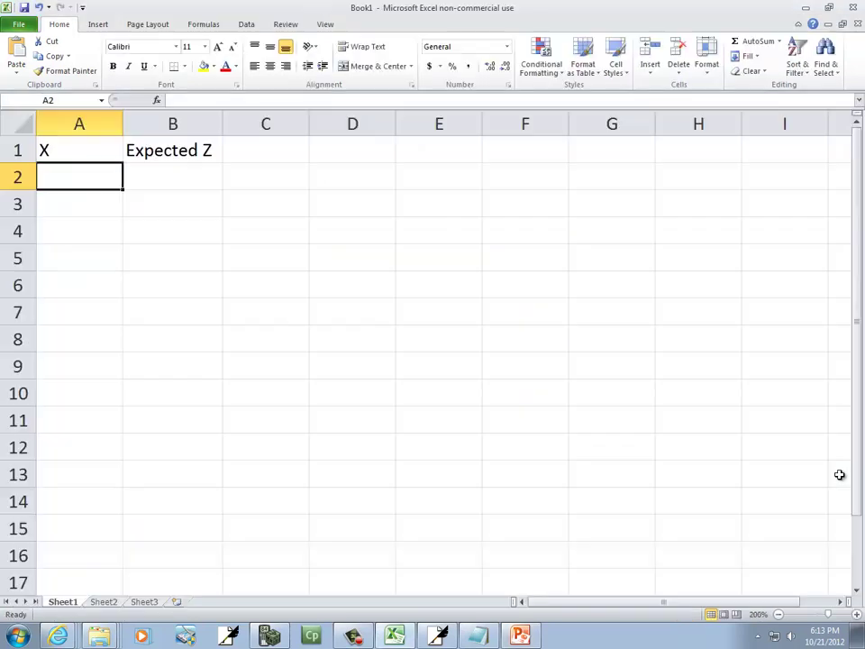
type("30")
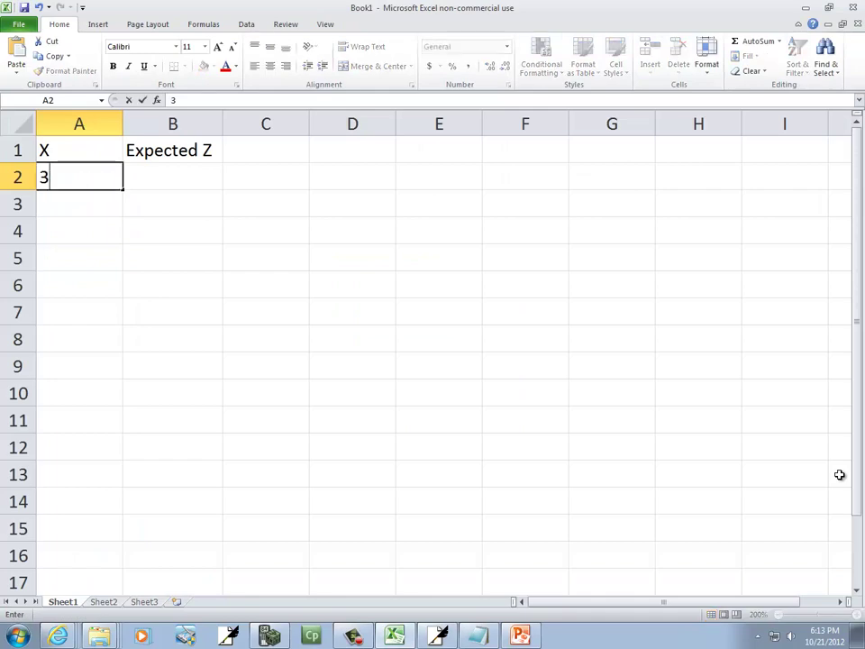
key("Return")
key("alt+Tab")
key("alt+Tab")
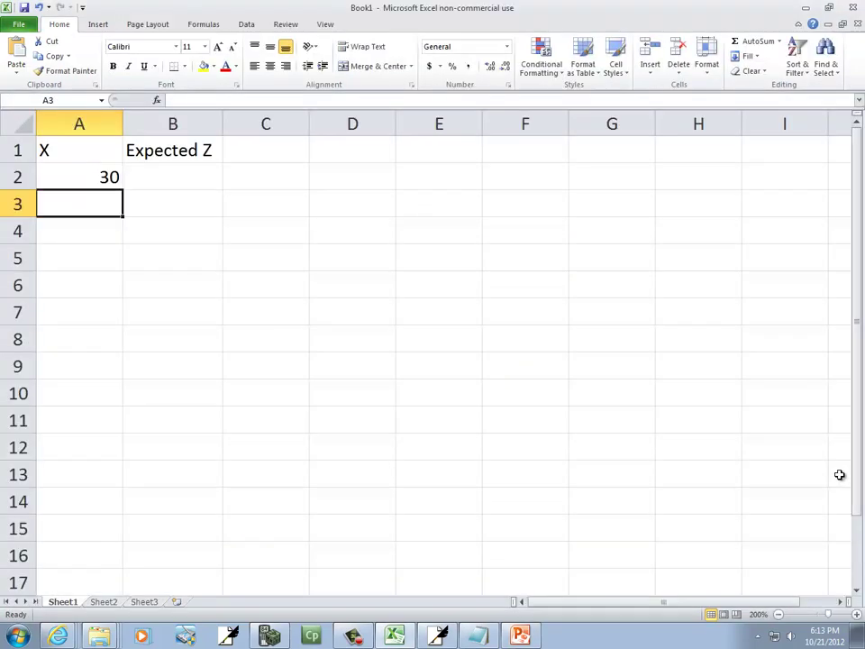
type("32.1")
key("Return")
key("alt+Tab")
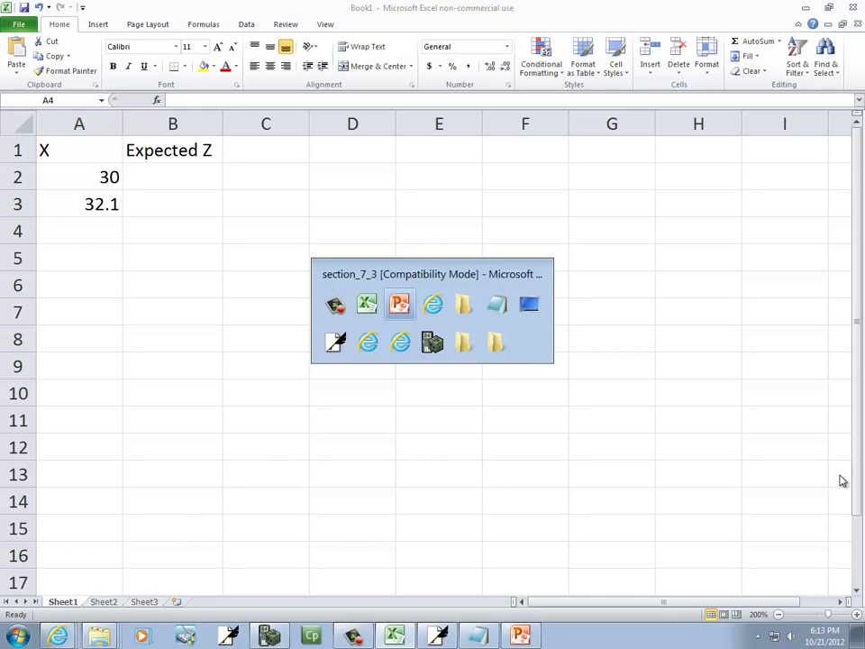
key("alt+Tab")
type("35.7")
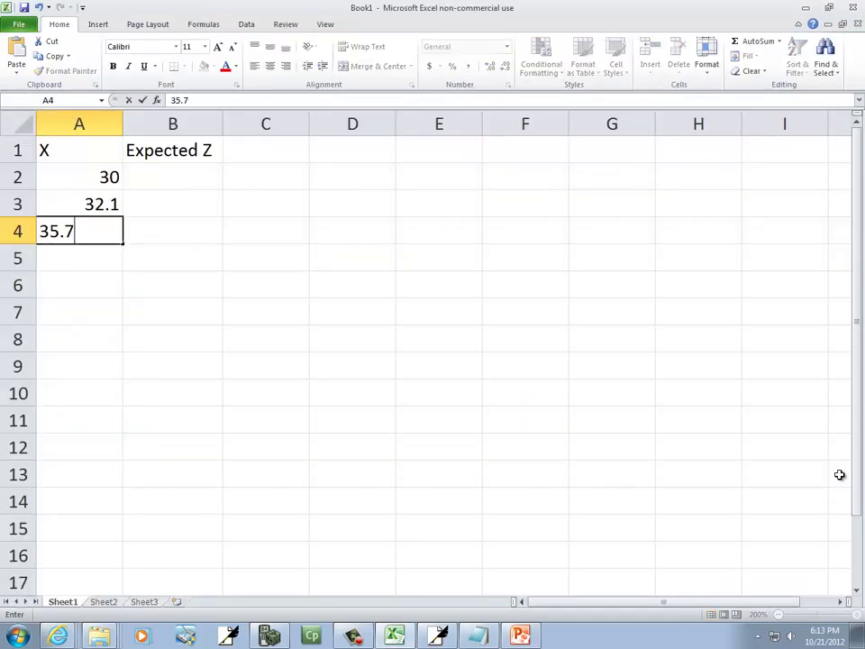
key("Return")
Check the slide's data and enter the remaining X values 40, 43.2 and 44.5 in A5 to A7
key("alt+Tab")
key("alt+Tab")
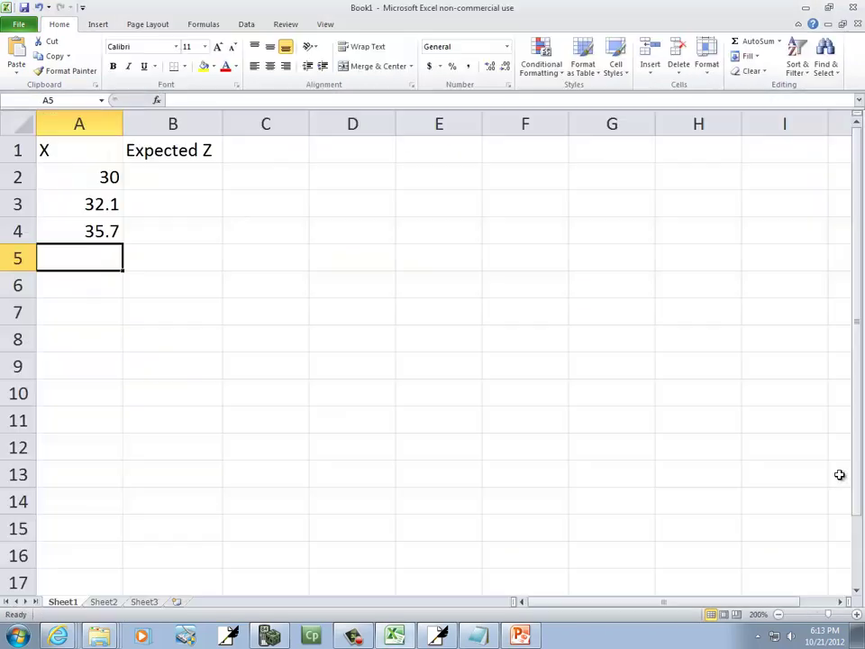
type("40")
key("Return")
type("43.2")
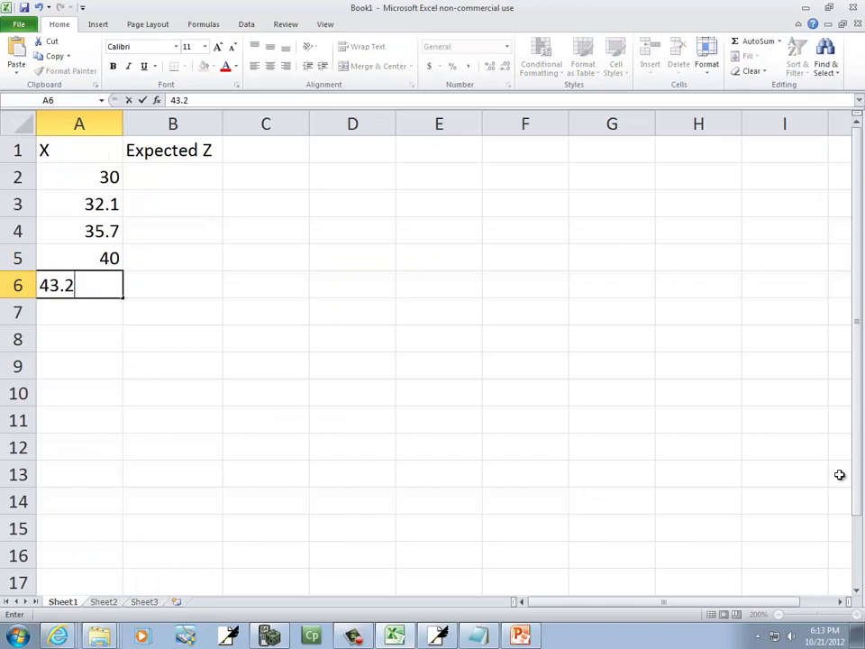
key("Return")
key("alt+Tab")
key("alt+Tab")
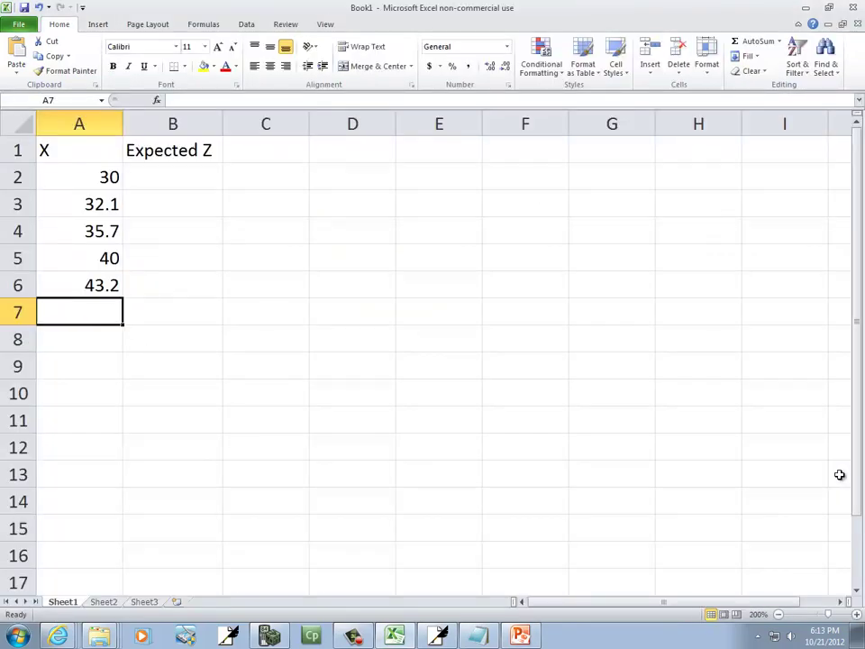
type("44.5")
key("Tab")
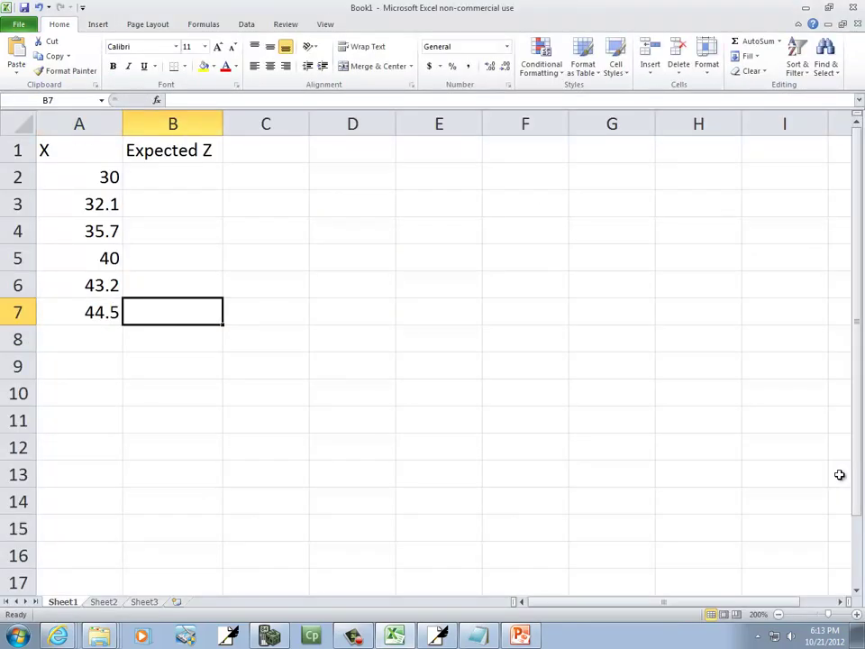
Switch to PowerPoint and review the steps for drawing a normal probability plot on slide 3
key("alt+Tab")
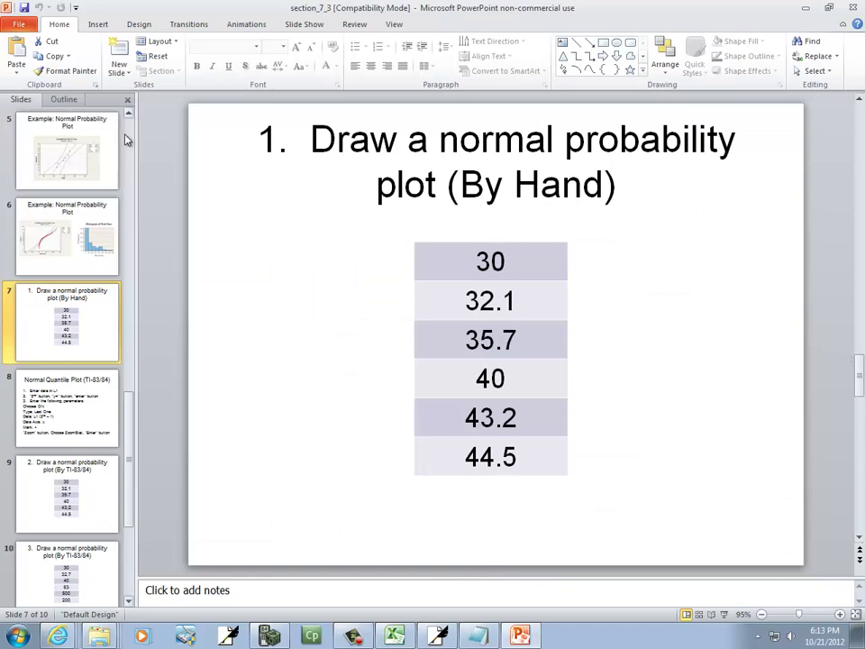
scroll(127, 140, "up", 5)
left_click(97, 330)
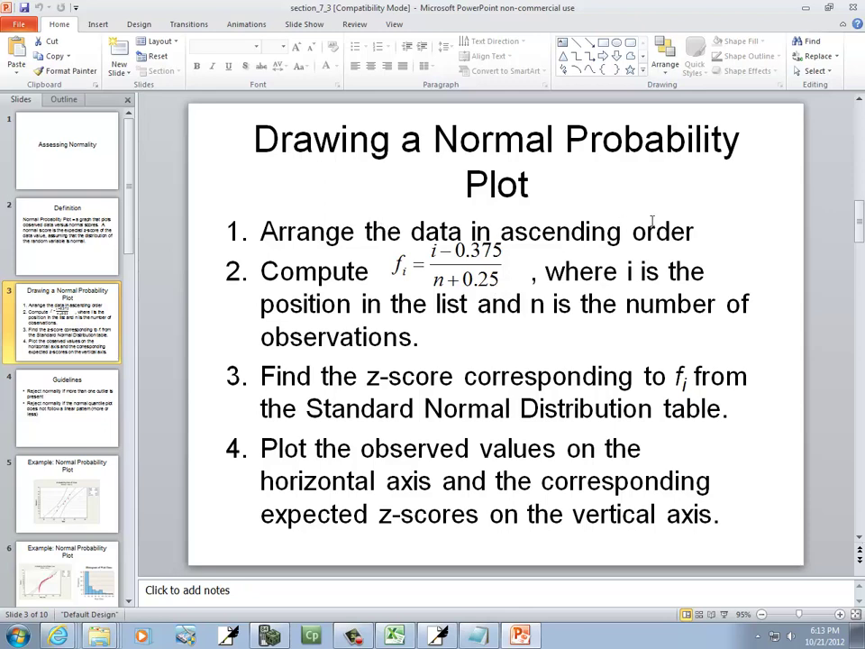
key("alt+Tab")
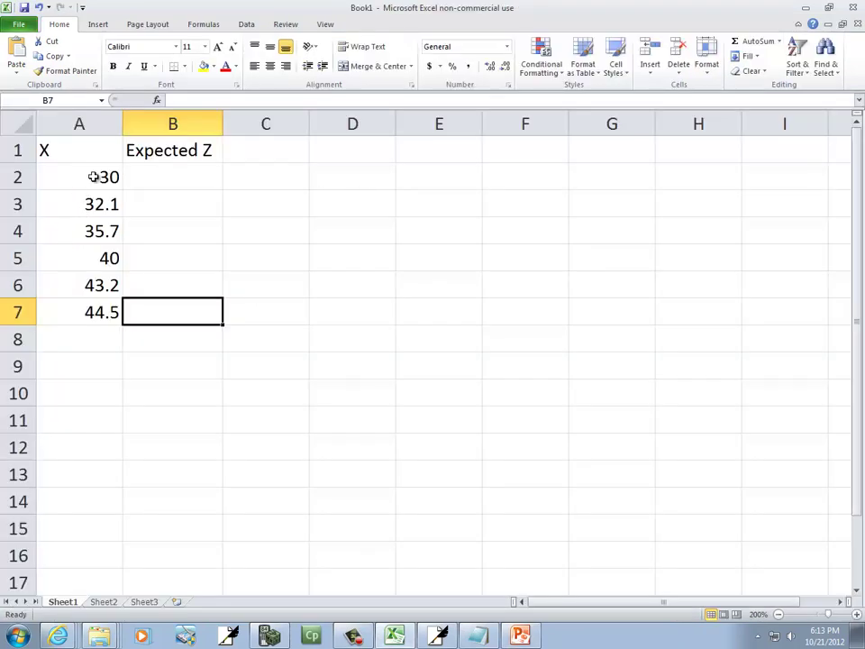
Sort the X values in A2:A7 from largest to smallest, continuing with the current selection only
left_click_drag(91, 175, 91, 311)
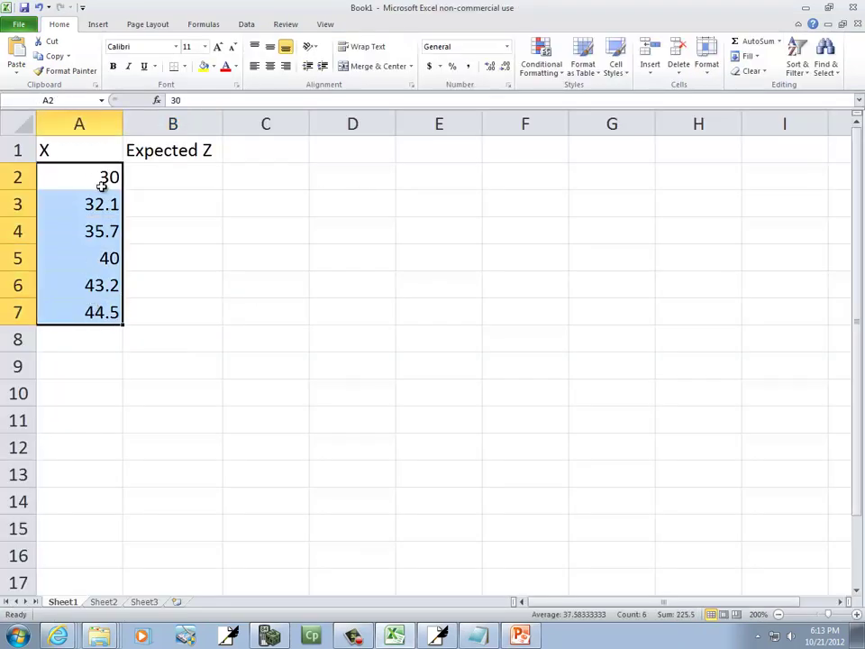
left_click(96, 176)
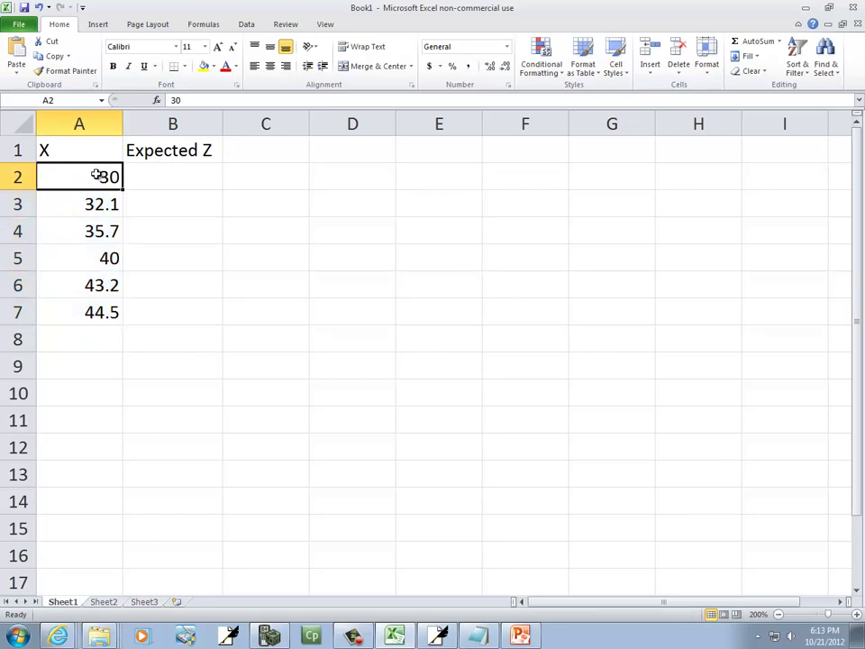
left_click_drag(98, 180, 106, 317)
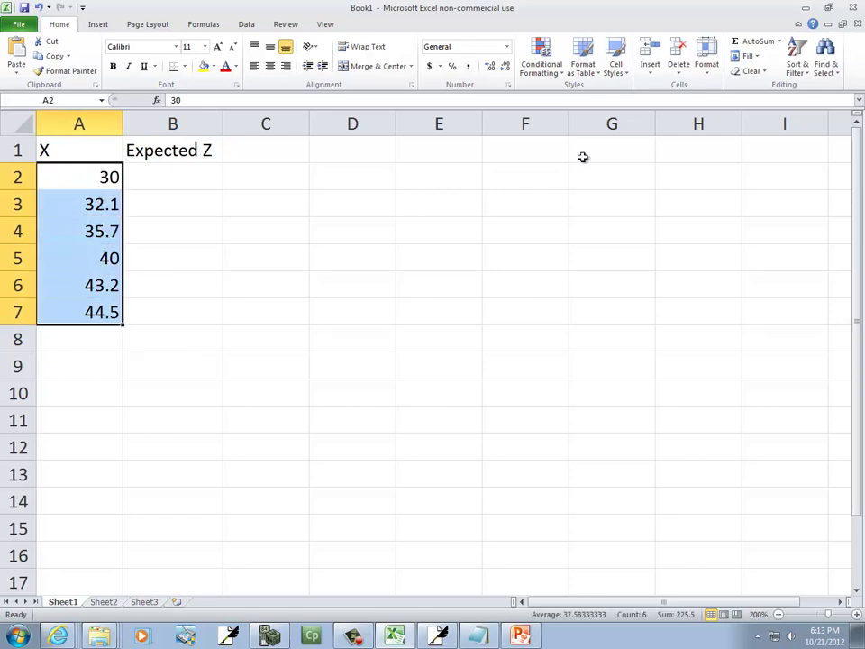
left_click(807, 74)
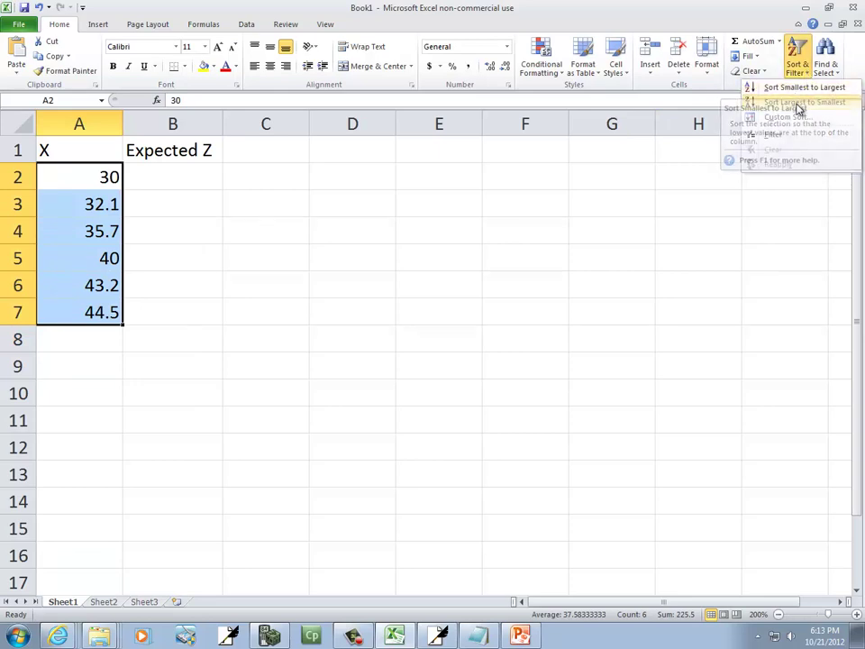
left_click(798, 104)
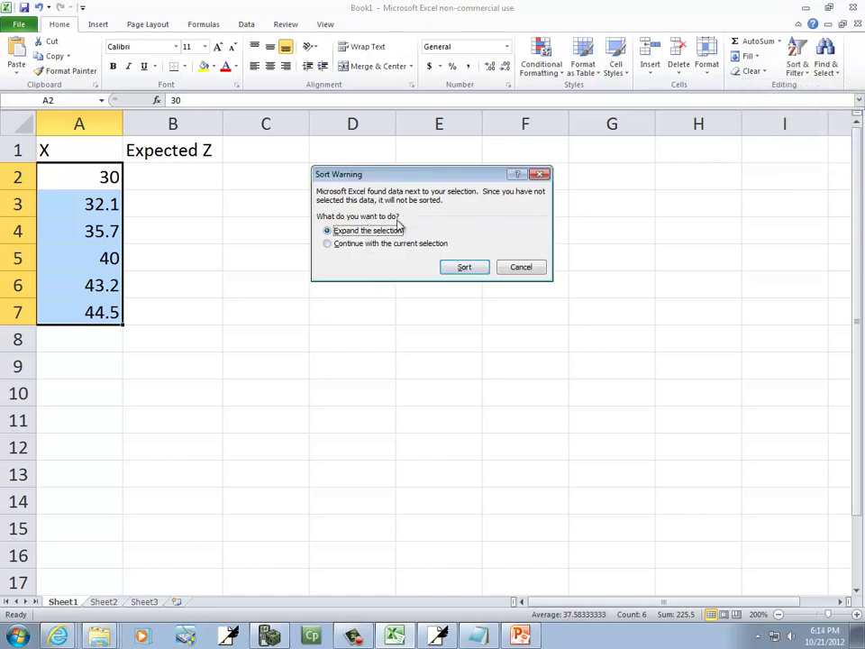
left_click(364, 244)
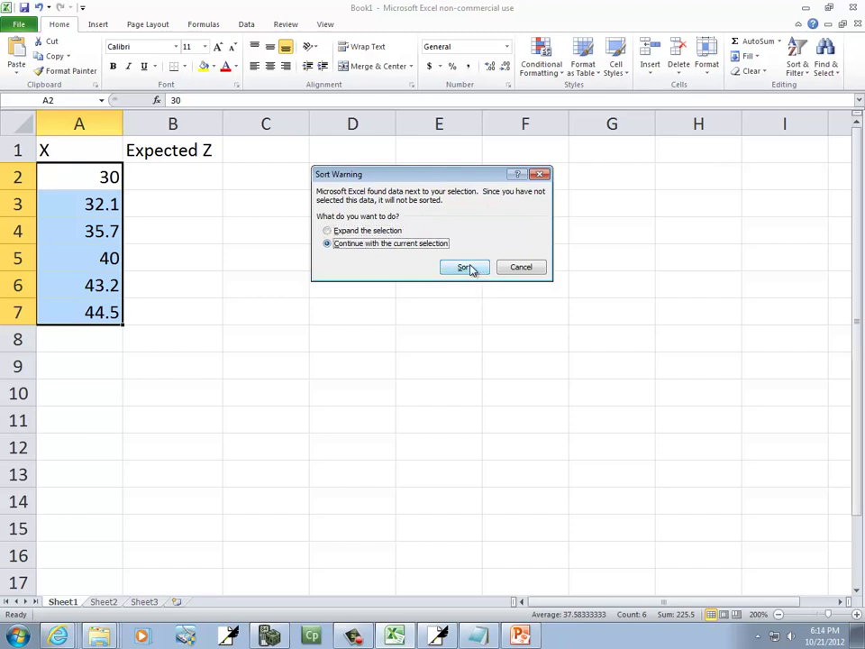
left_click(467, 268)
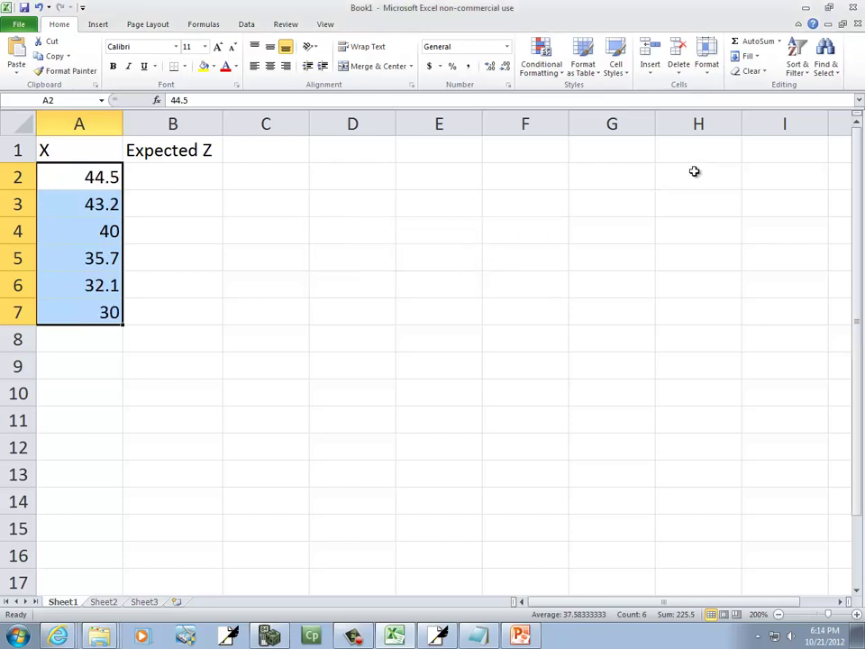
Sort the X values in A2:A7 from smallest to largest
left_click(798, 71)
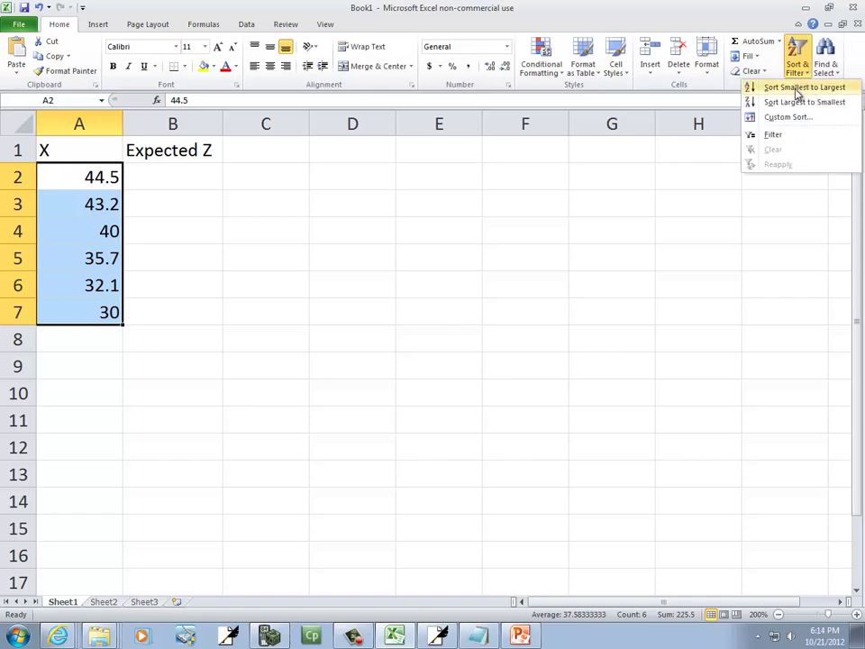
left_click(797, 88)
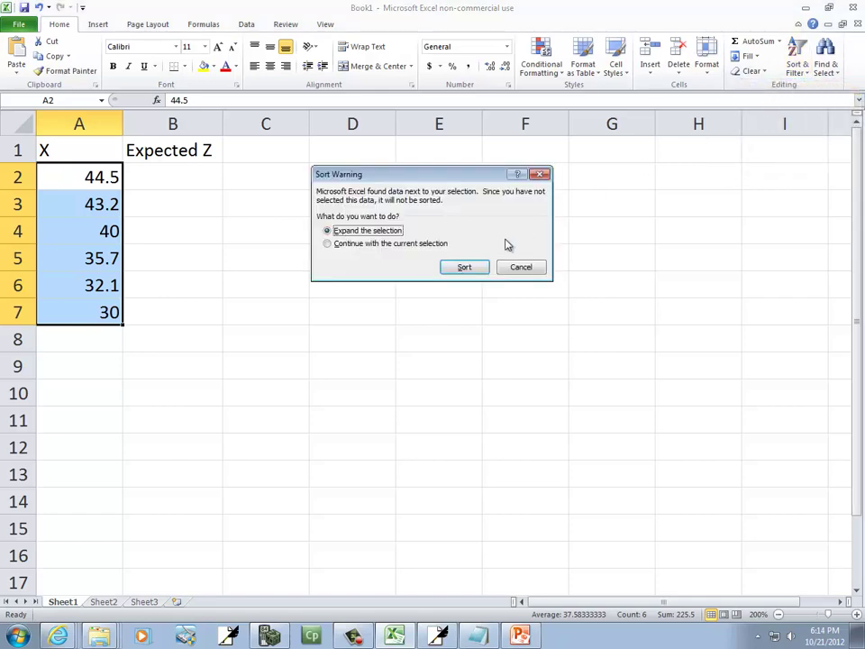
left_click(464, 267)
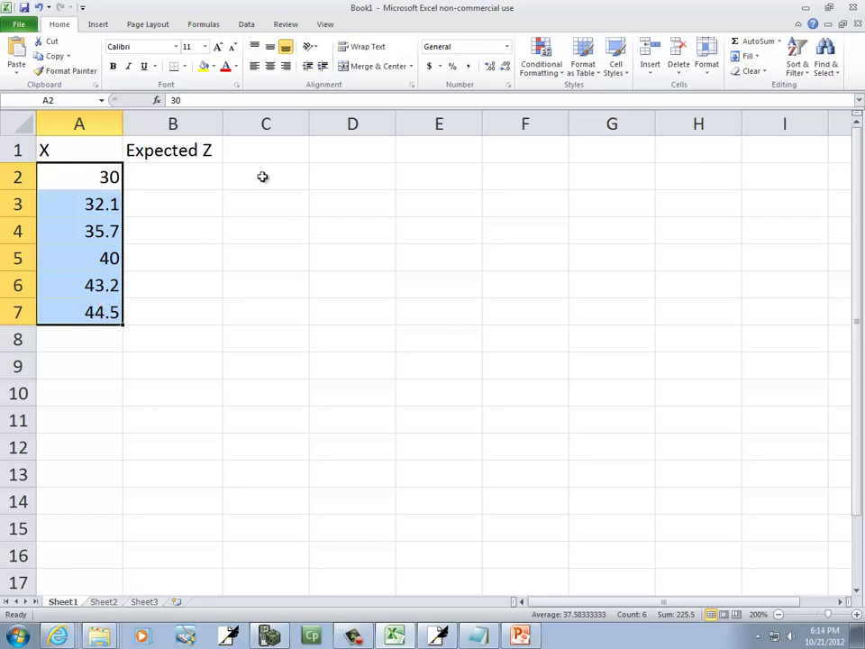
Check the fi formula on the PowerPoint slide, return to Excel and enter the heading i in C1
key("alt+Tab")
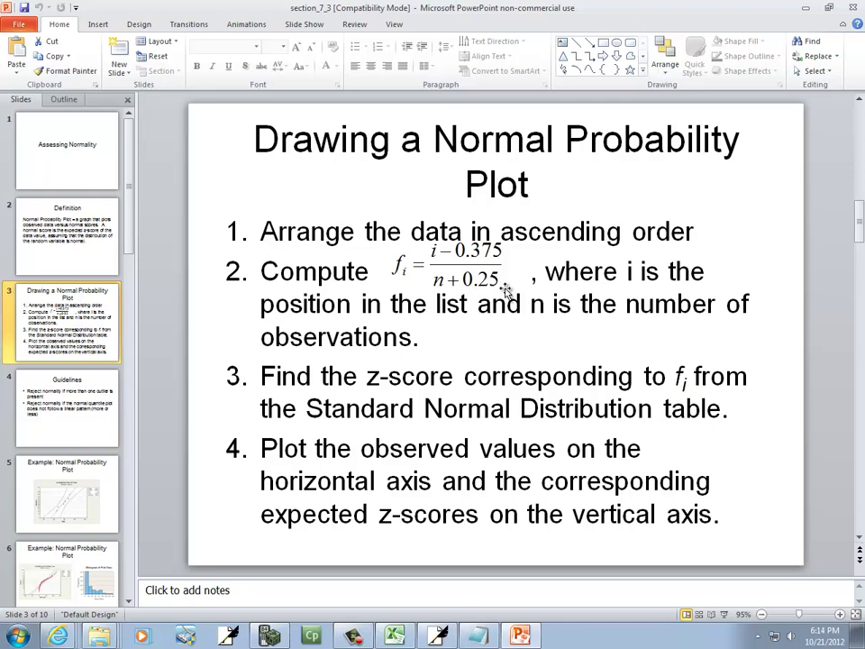
key("alt+Tab")
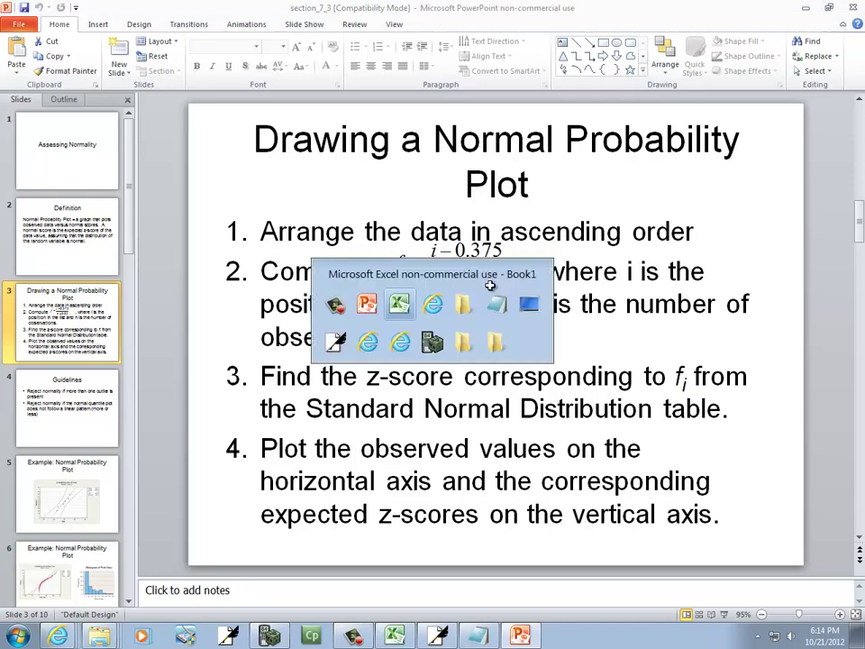
left_click(275, 157)
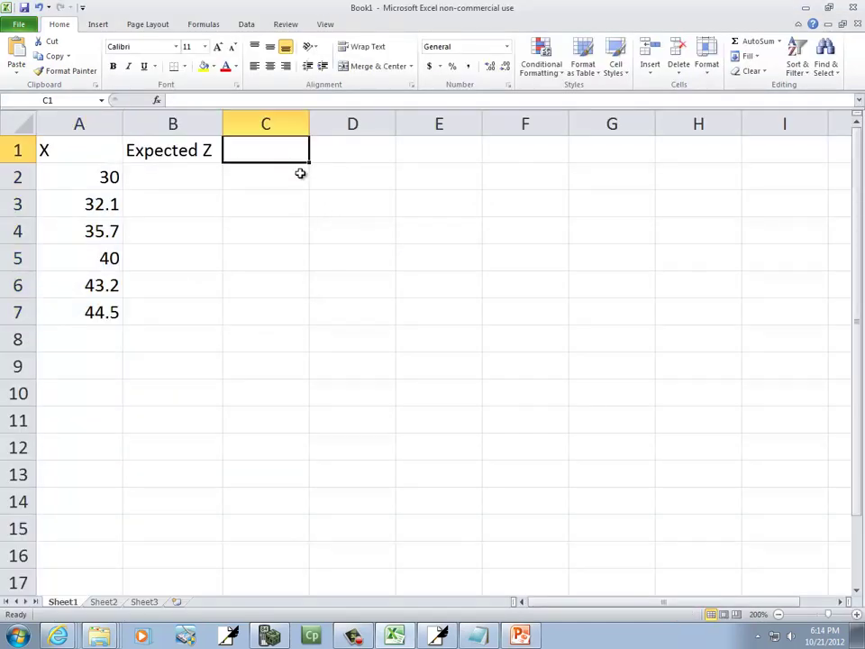
type("i")
key("Return")
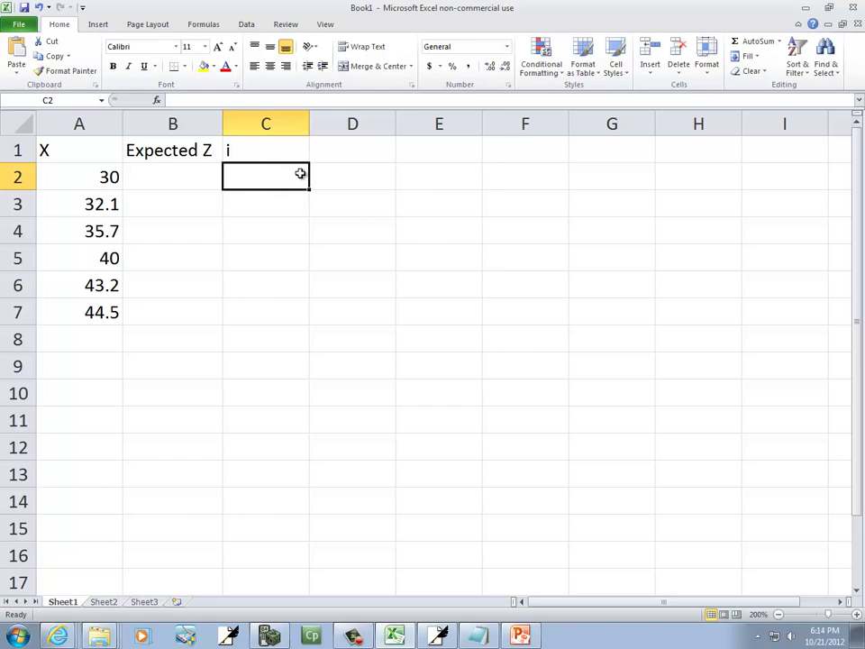
Number the list positions by entering 1 to 6 in C2 to C7
type("1")
key("Return")
type("2")
key("Return")
type("3")
key("Return")
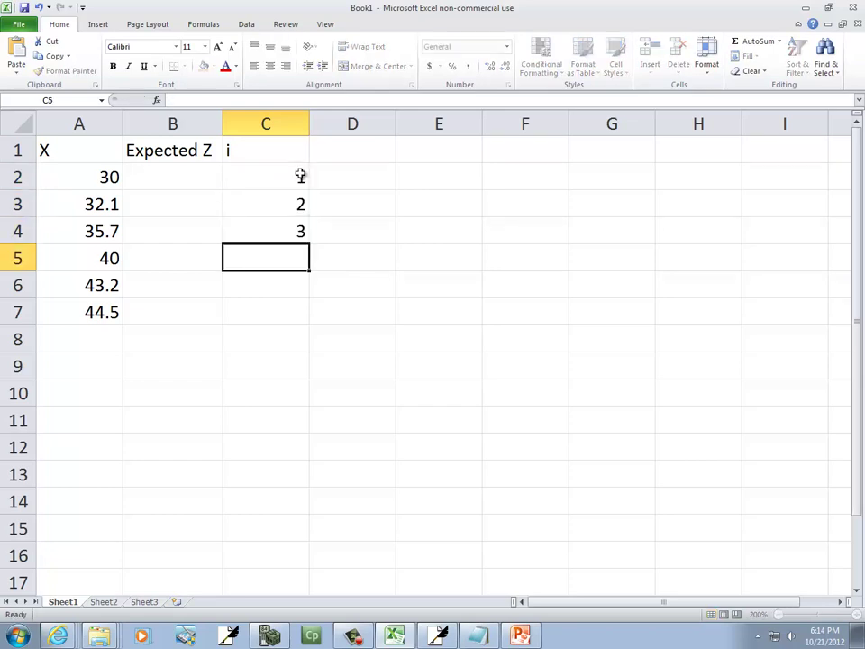
type("4")
key("Return")
type("5")
key("Return")
type("6")
key("Return")
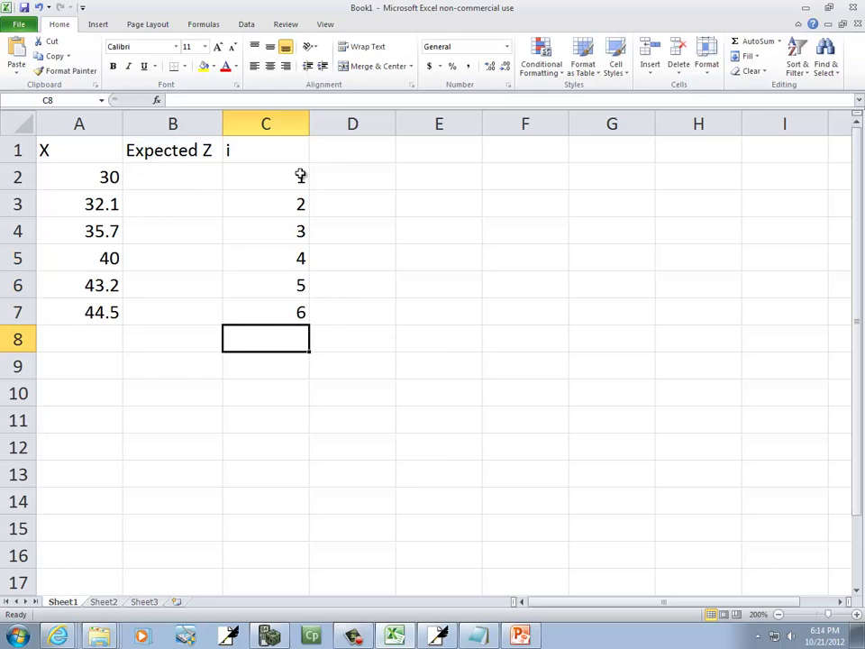
Centre the heading i in C1
key("Up")
key("Up")
key("Up")
key("Up")
key("Up")
key("Up")
key("Right")
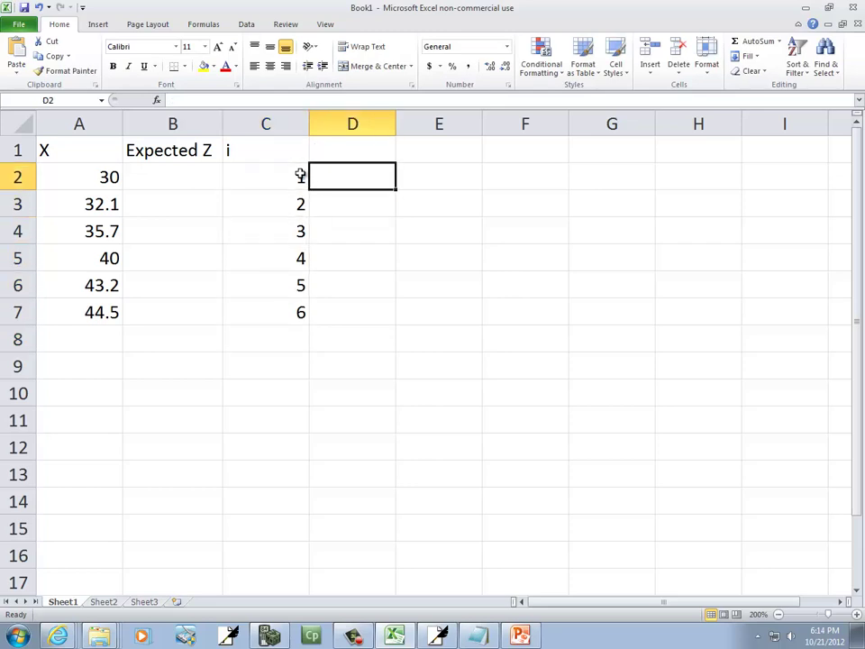
left_click(286, 149)
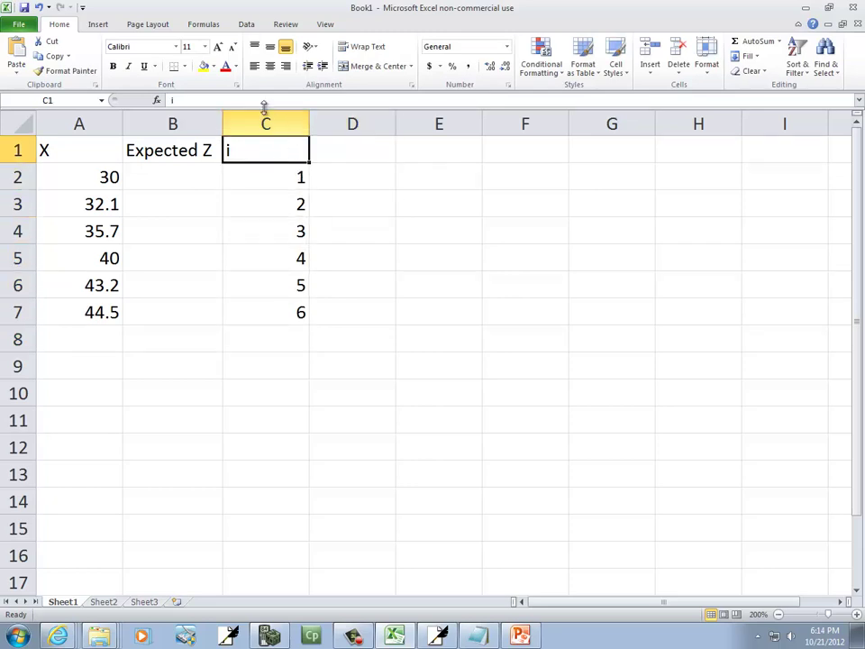
left_click(271, 72)
Check the formula on the PowerPoint slide again and enter the heading fi in D1 in Excel
left_click(374, 149)
key("alt+Tab")
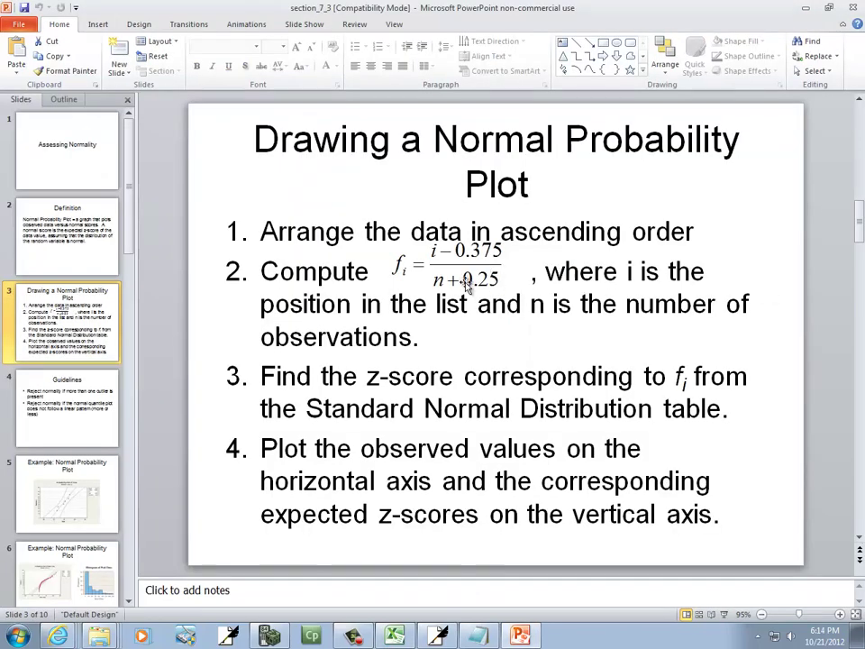
key("alt+Tab")
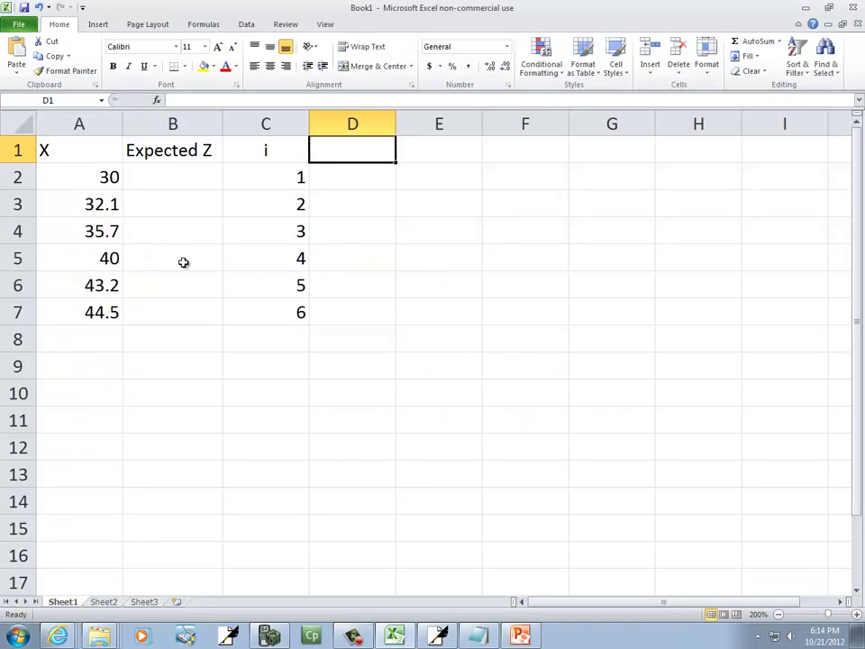
key("alt+Tab")
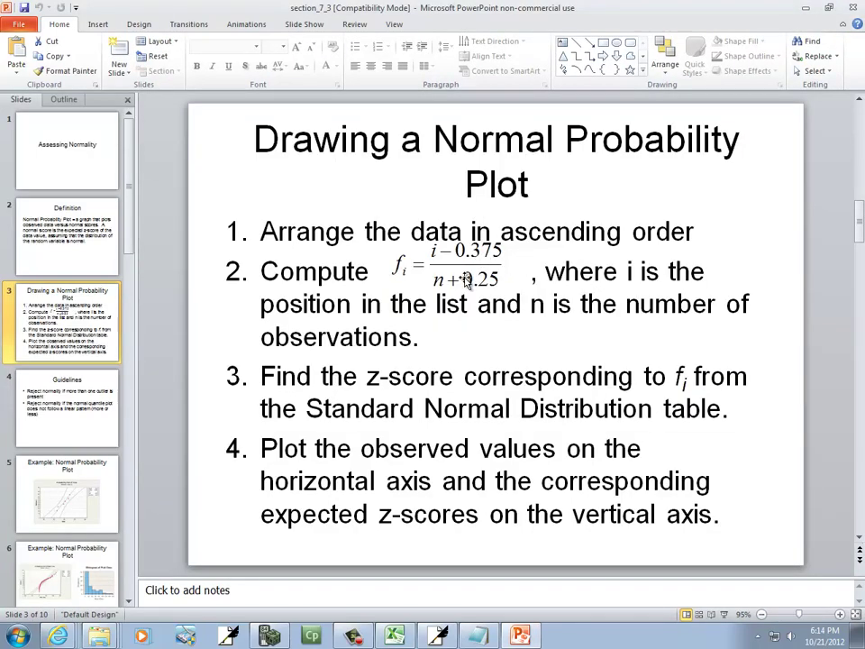
key("alt+Tab")
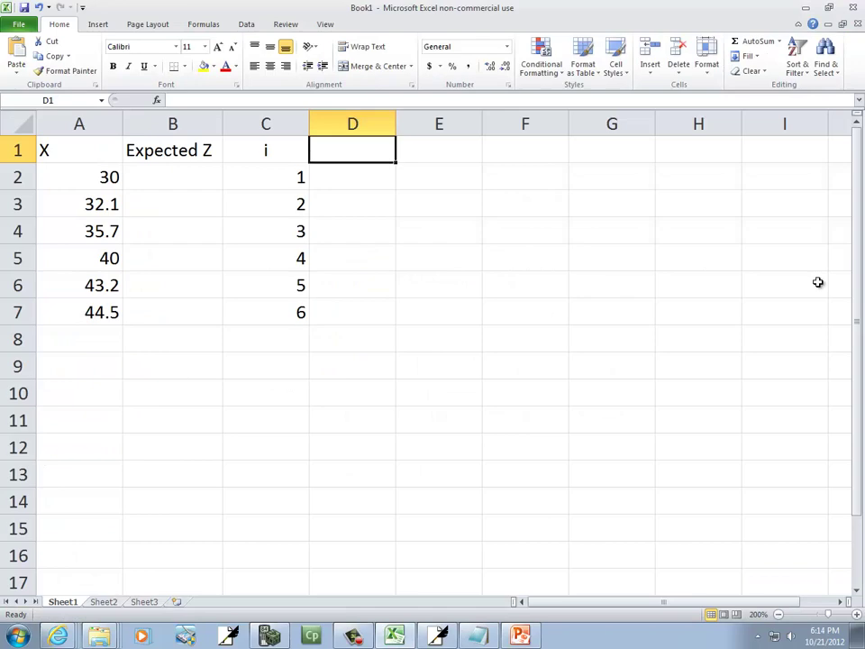
type("fi")
key("Return")
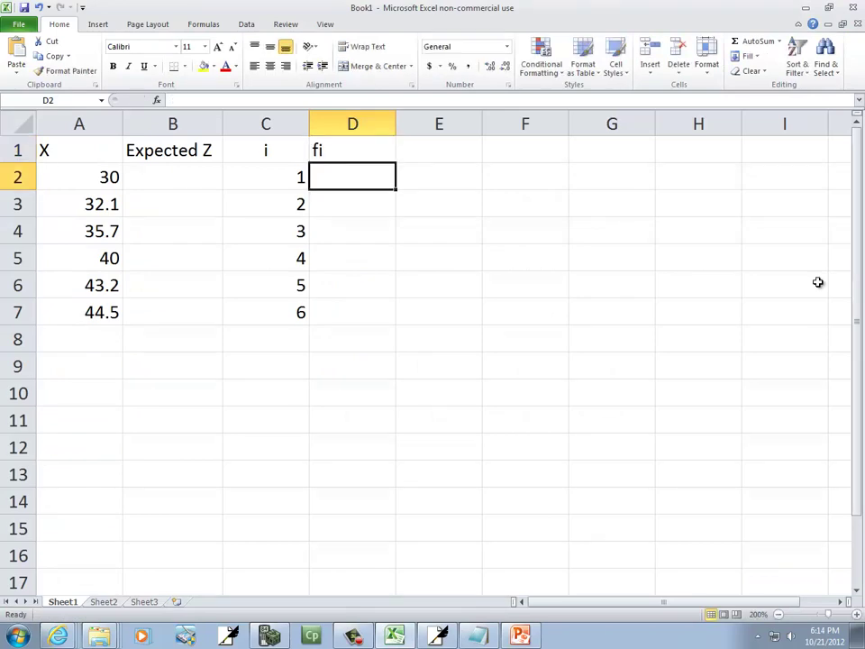
Begin the fi formula in D2 with the numerator =(C2-0.375)/, consulting the PowerPoint slide for the terms
type("=")
key("alt+Tab")
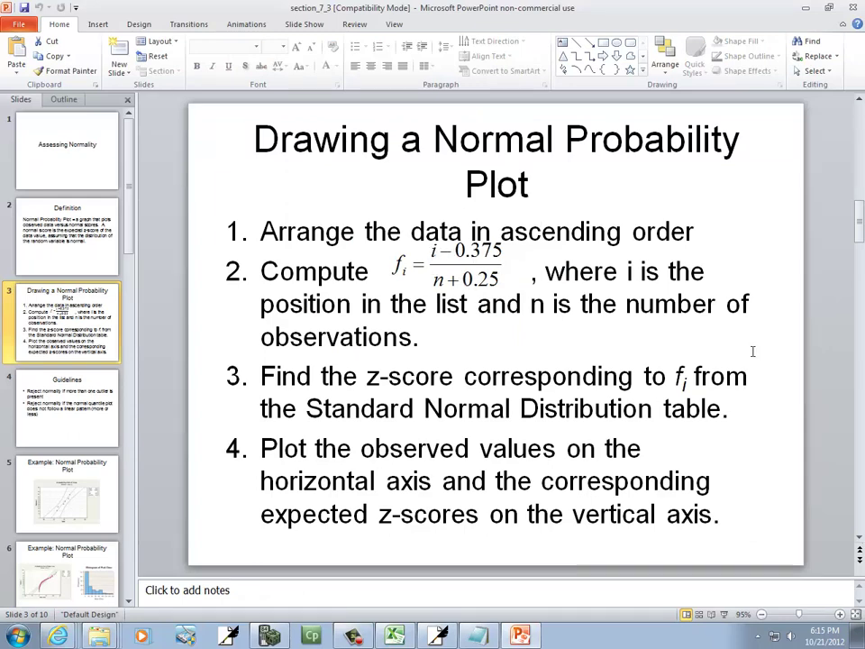
key("alt+Tab")
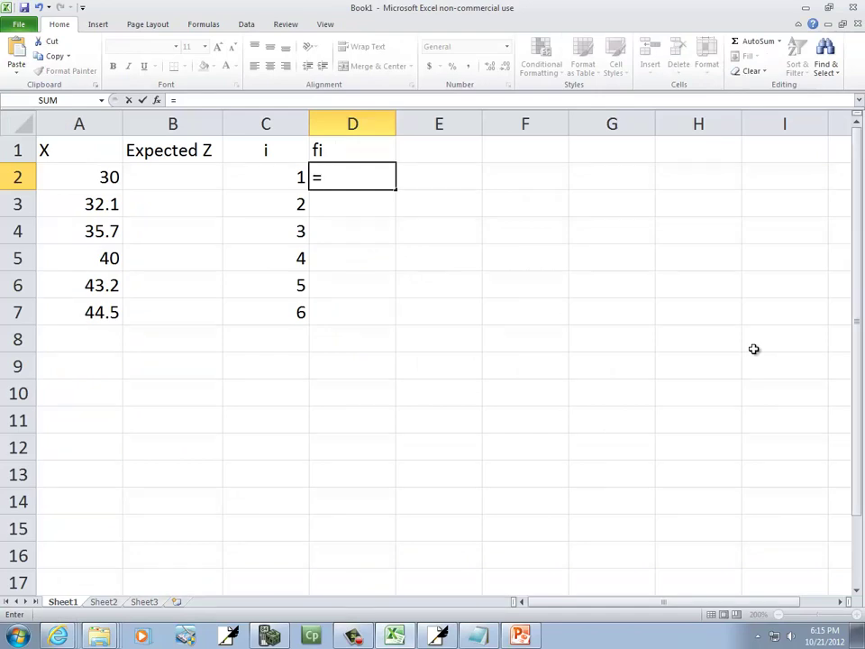
type("(")
key("alt+Tab")
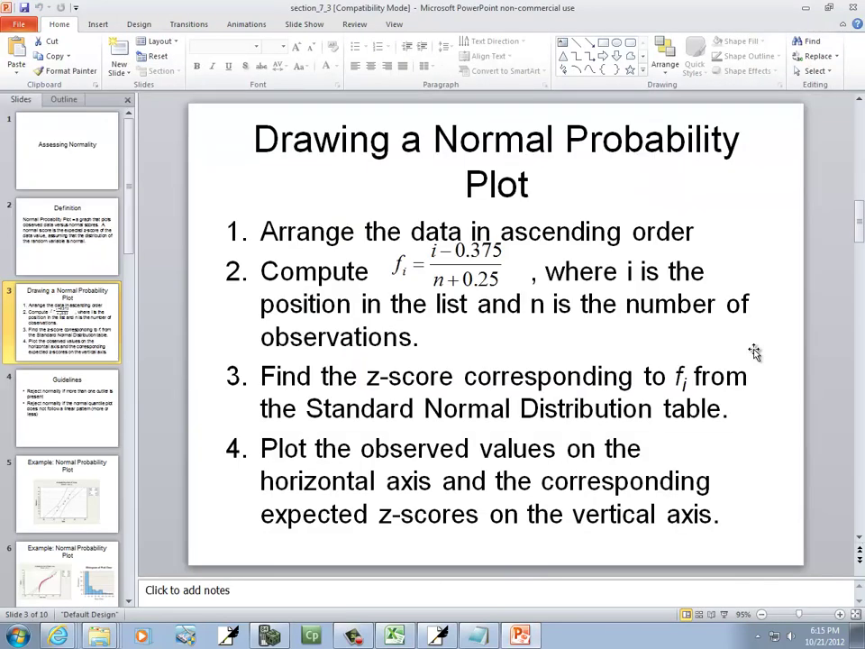
key("alt+Tab")
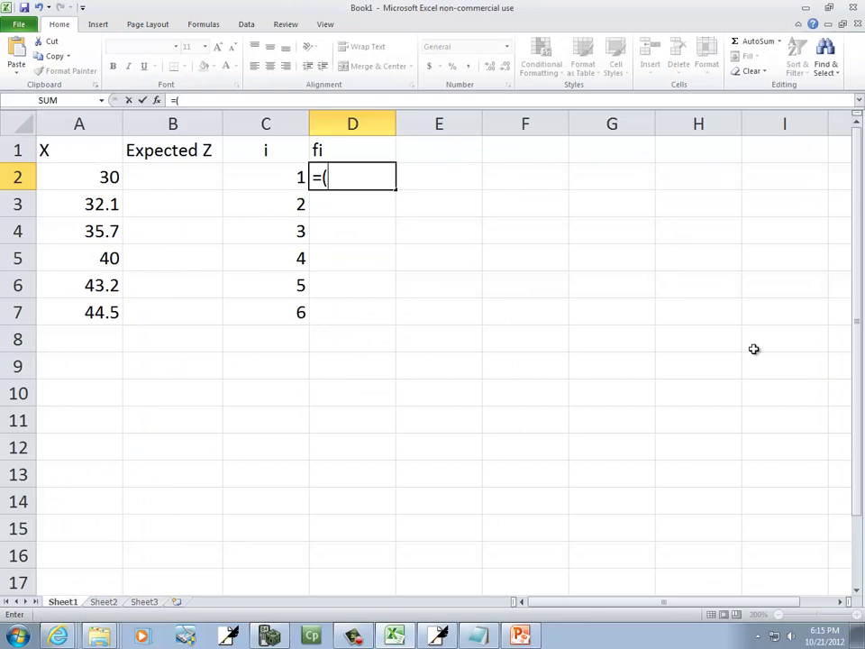
type("C2")
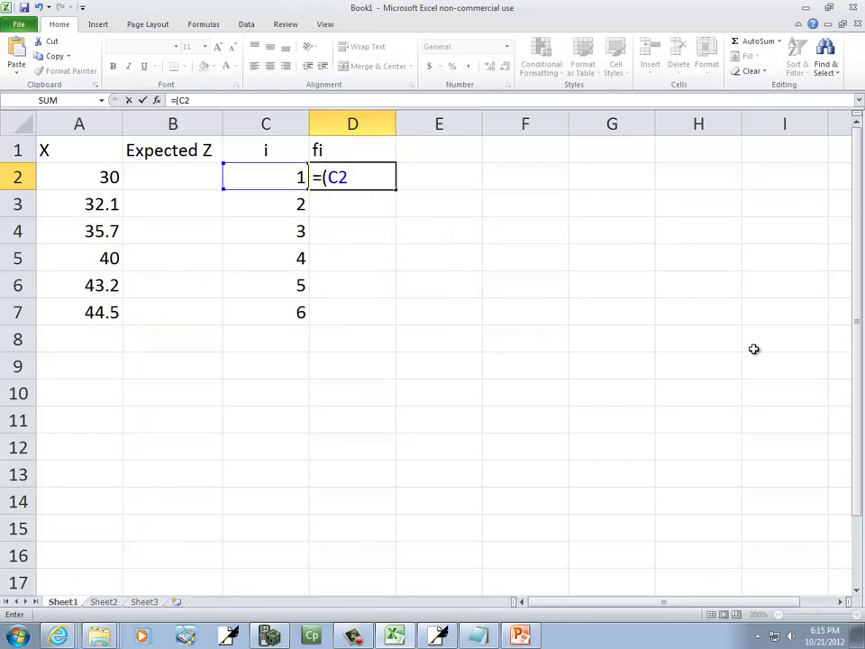
type("-0.375)/")
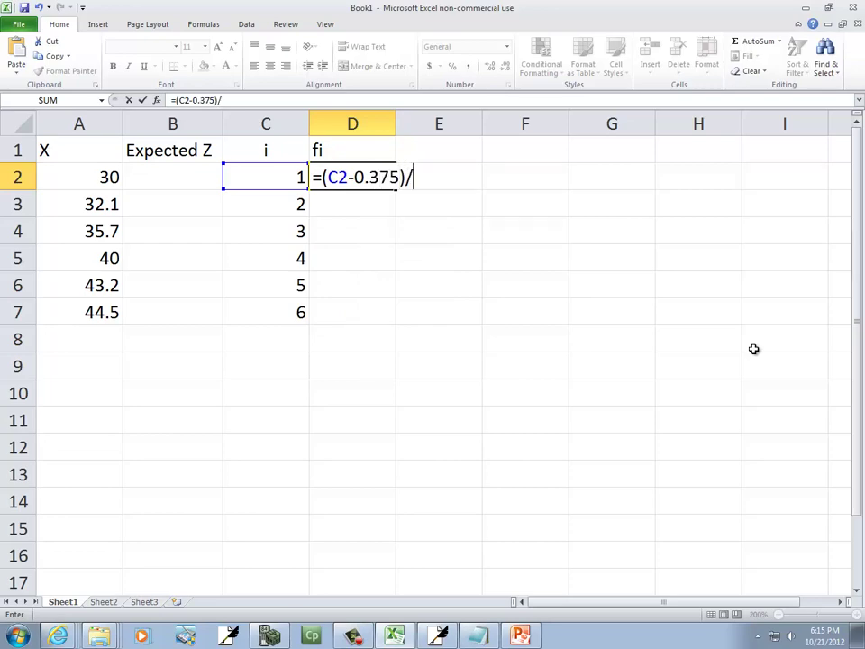
Complete the D2 formula with the denominator (6+0.25), checking the PowerPoint slide for the constant
key("alt+Tab")
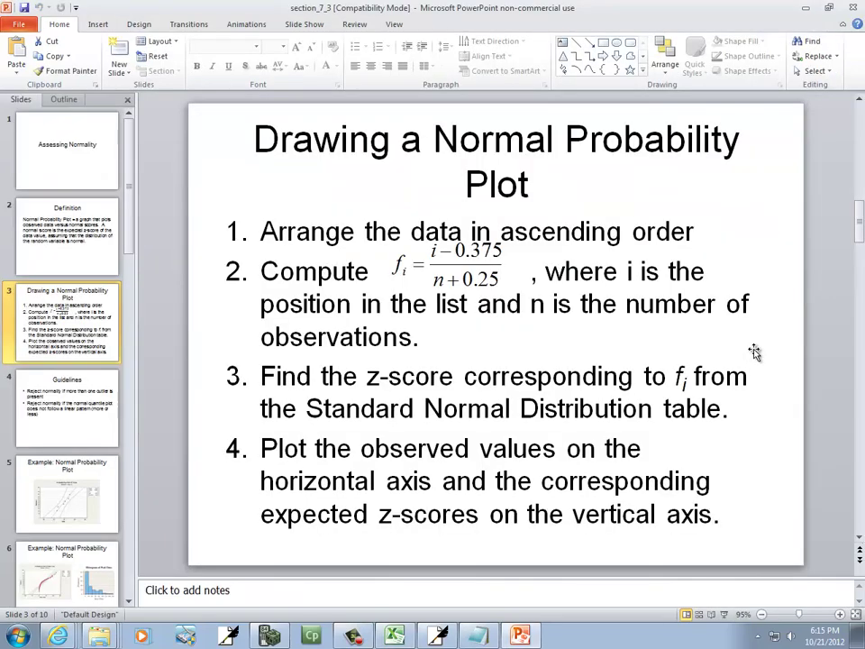
key("alt+Tab")
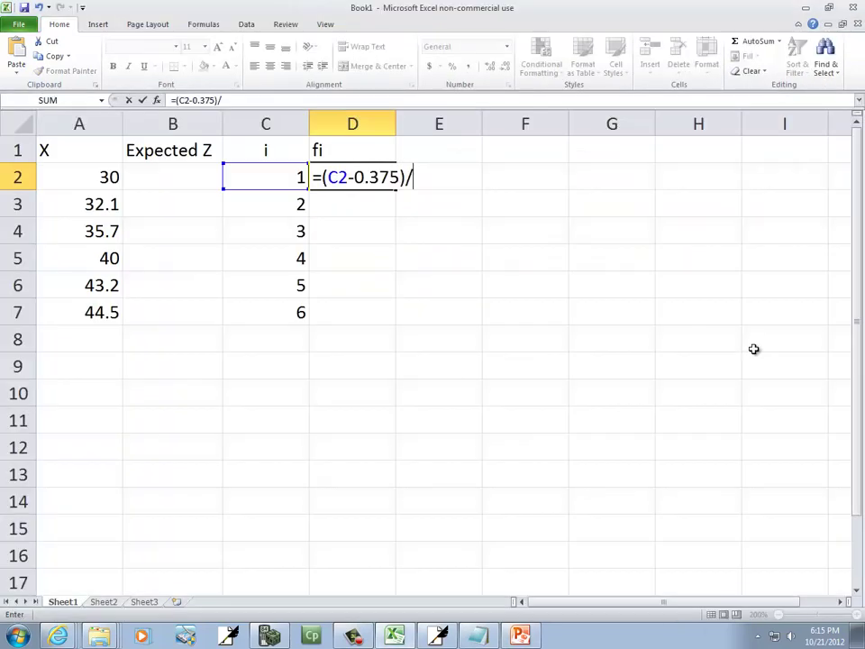
type("(")
type("6+")
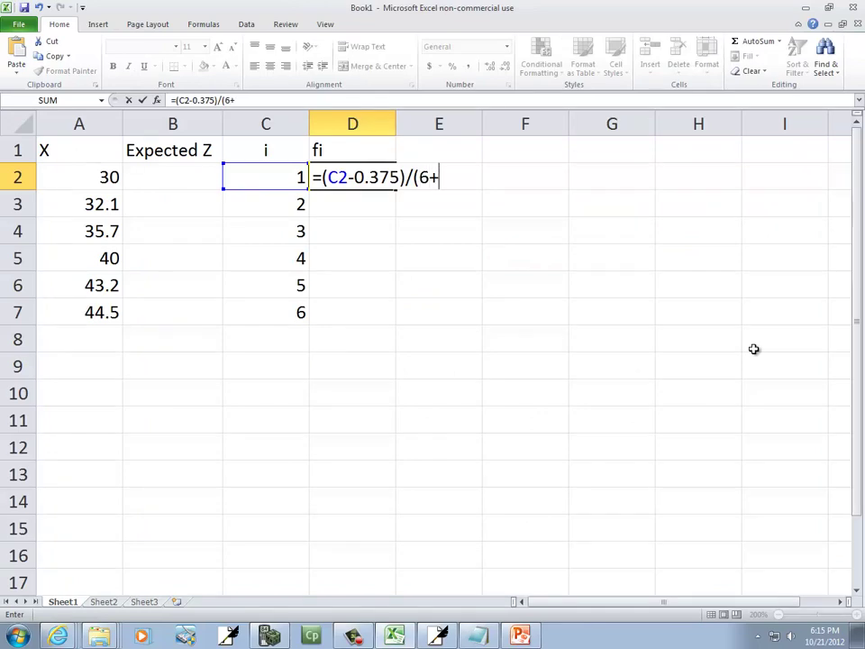
key("alt+Tab")
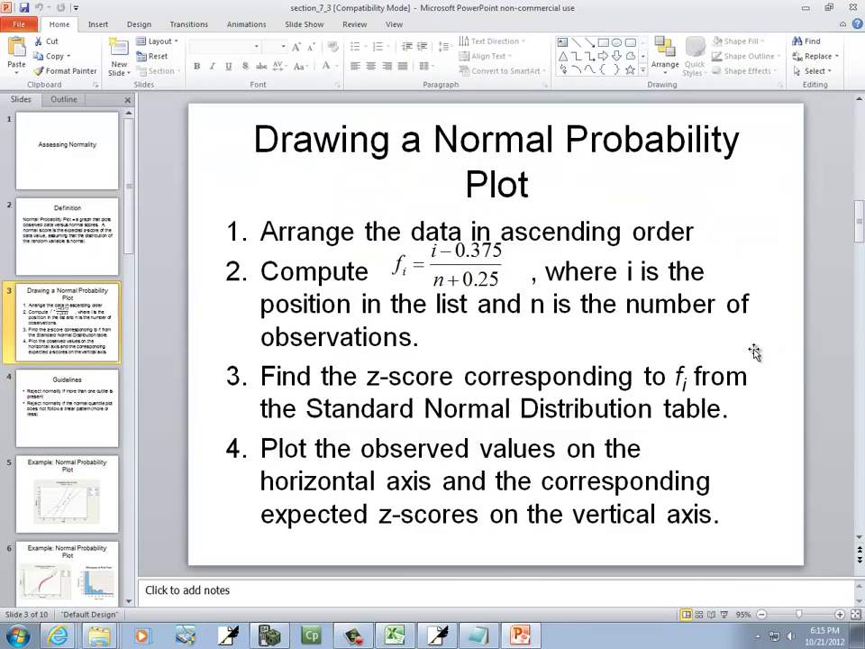
key("alt+Tab")
type("0.25")
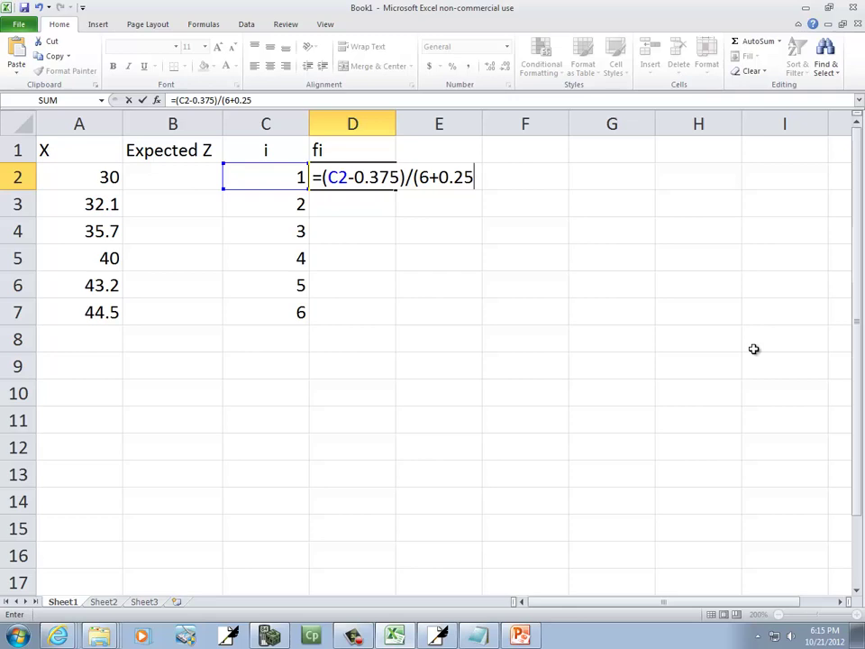
type(")")
key("Return")
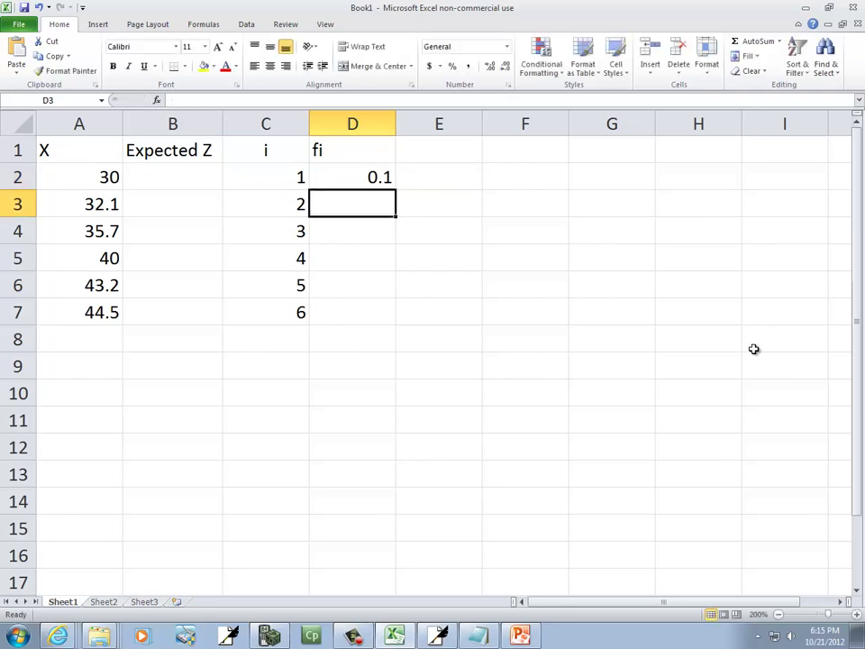
Fill the fi formula from D2 down to D7
left_click(373, 175)
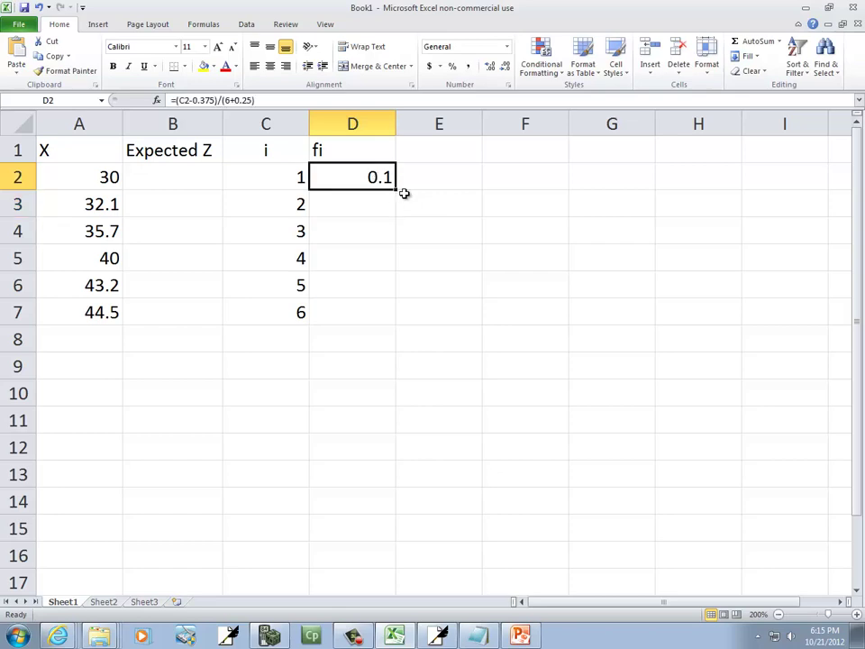
left_click_drag(396, 190, 390, 322)
left_click(368, 176)
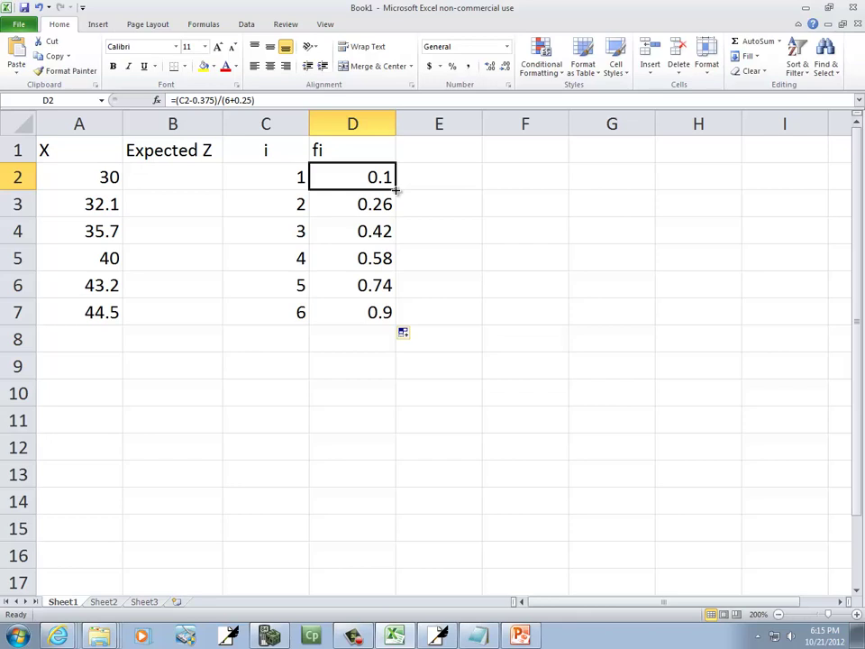
left_click_drag(396, 190, 388, 311)
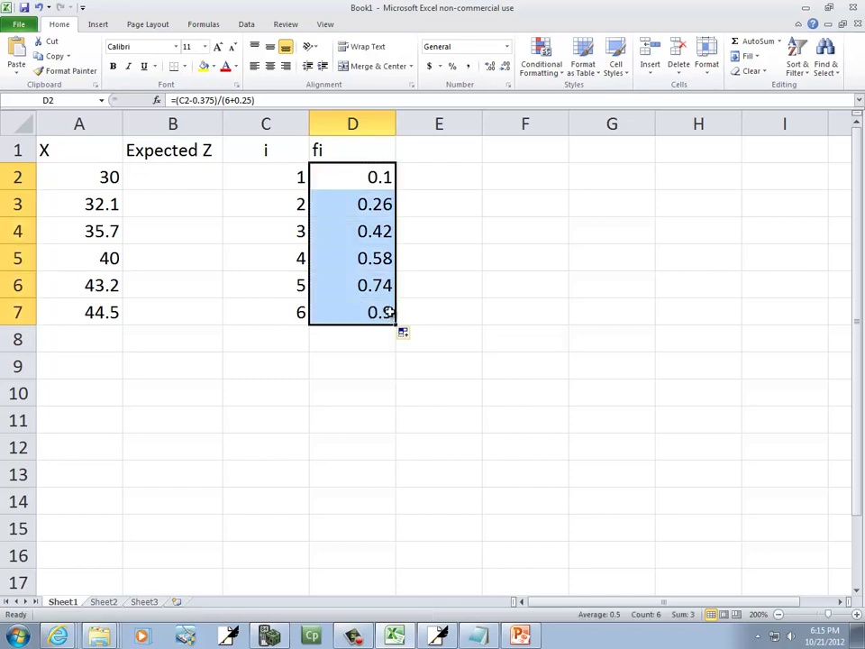
left_click(385, 179)
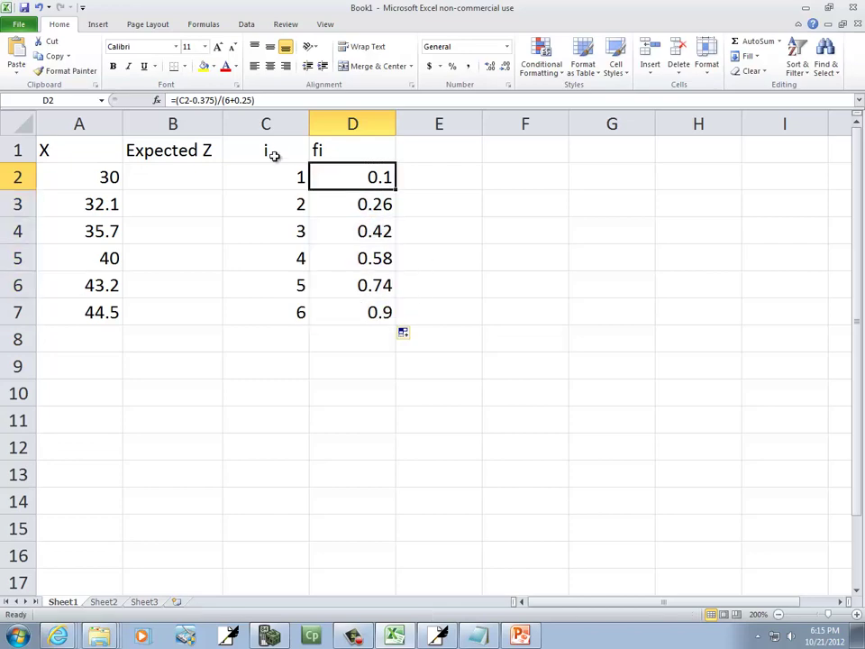
Check the z-score instruction on the PowerPoint slide and enter =NORM.S.INV(D2) in B2 in Excel
left_click(173, 176)
key("alt+Tab")
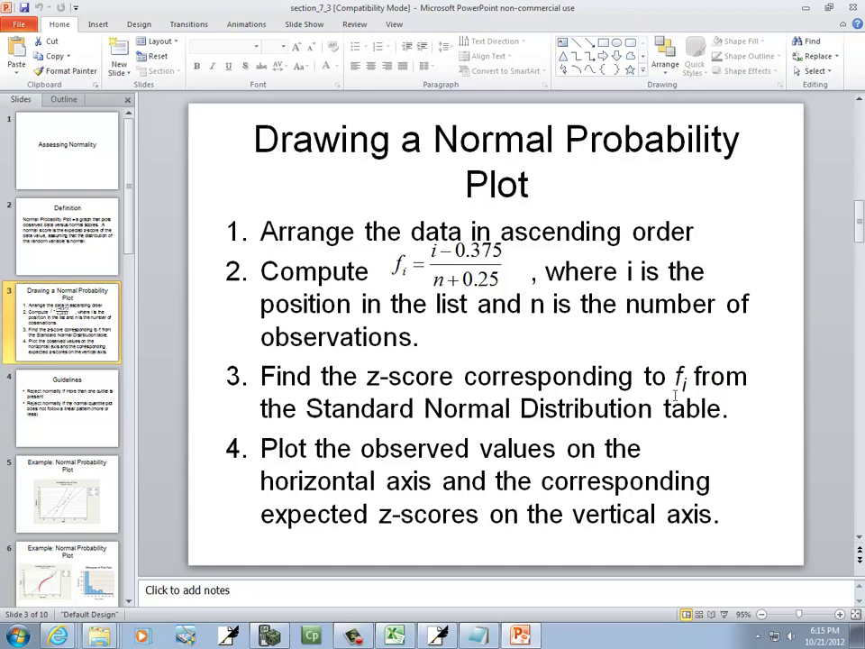
key("alt+Tab")
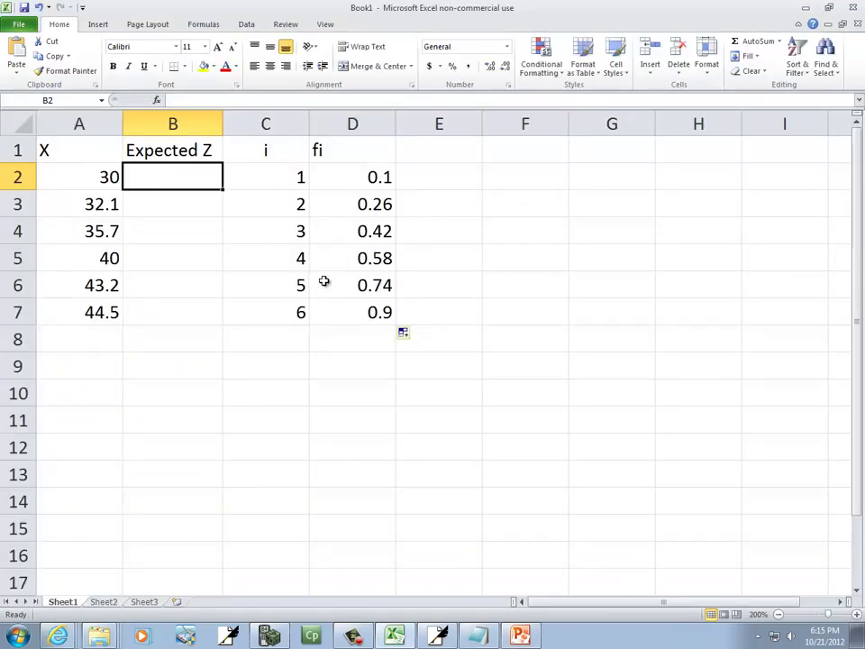
type("=")
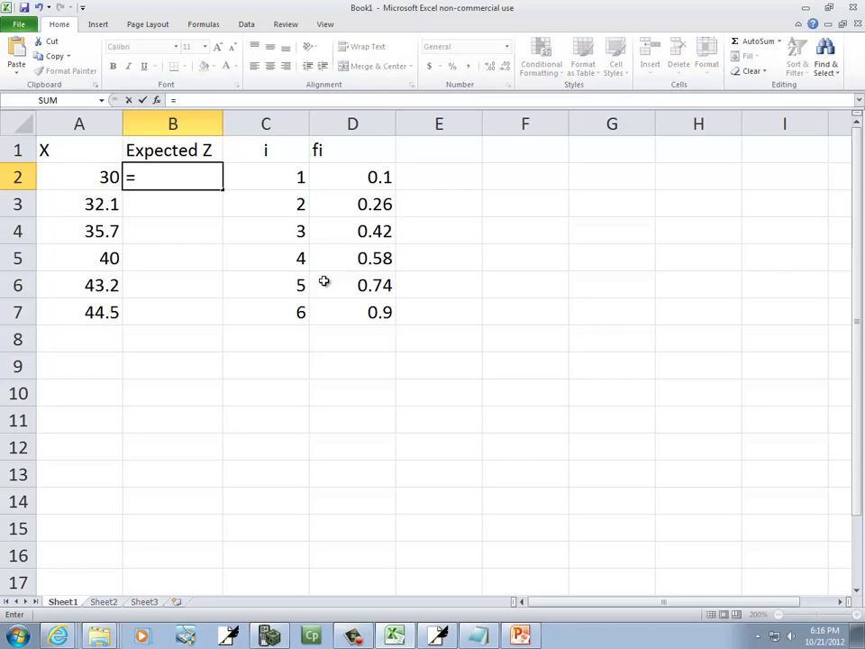
type("norm")
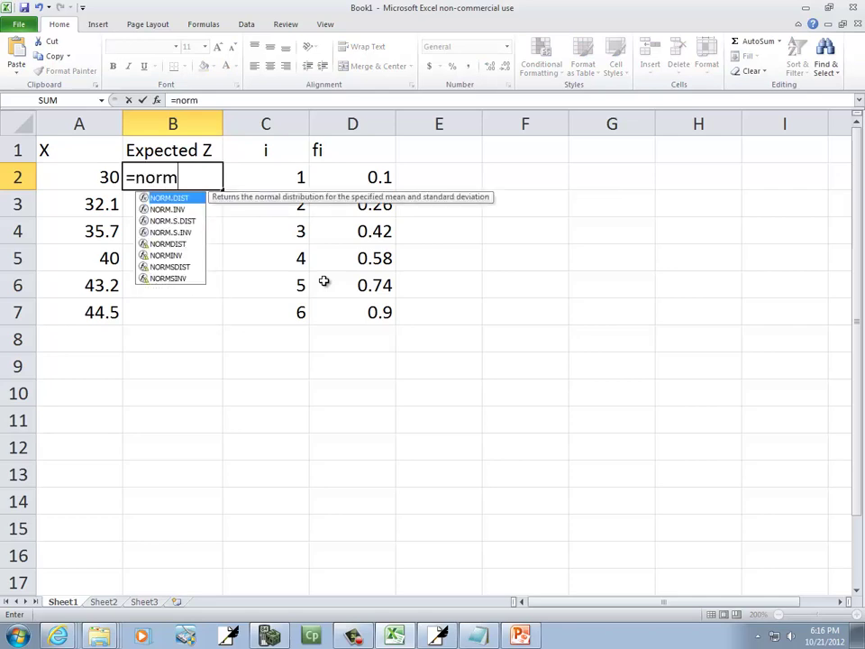
key("Down")
key("Down")
key("Down")
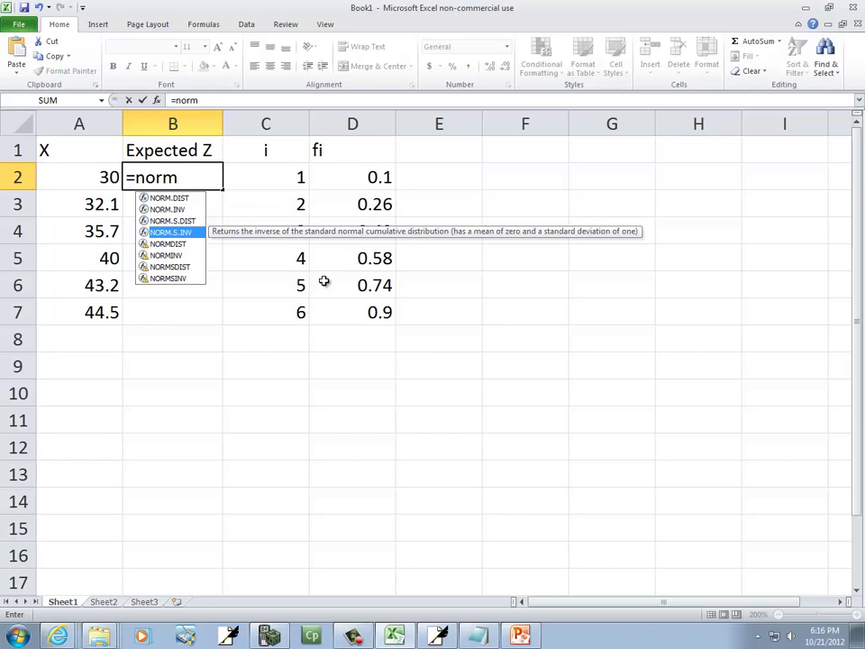
key("Tab")
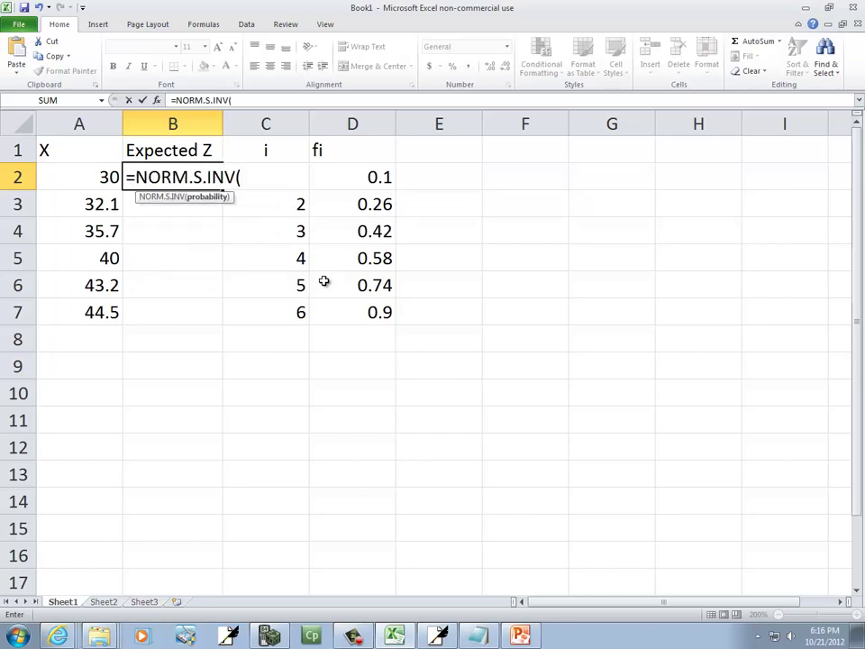
type("D2")
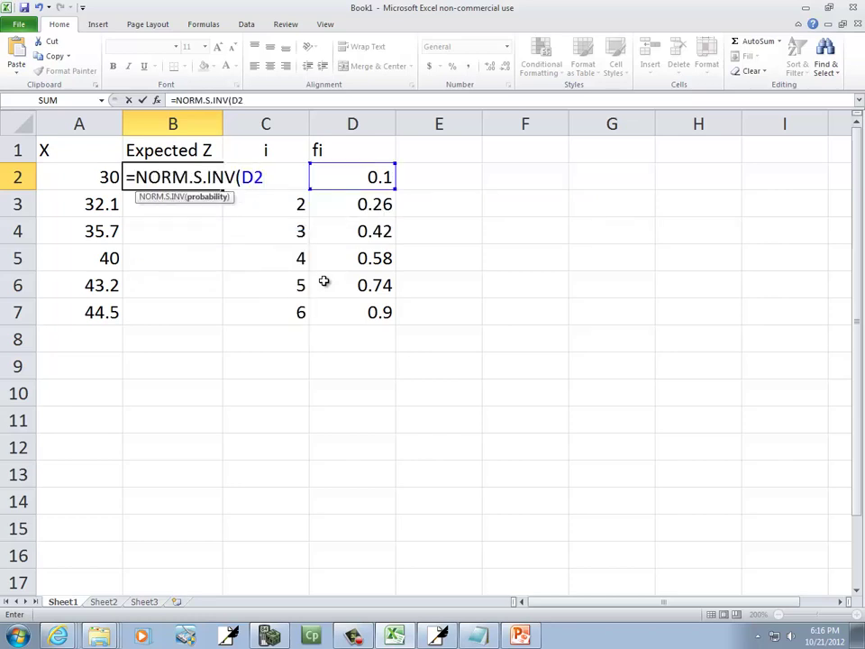
type(")")
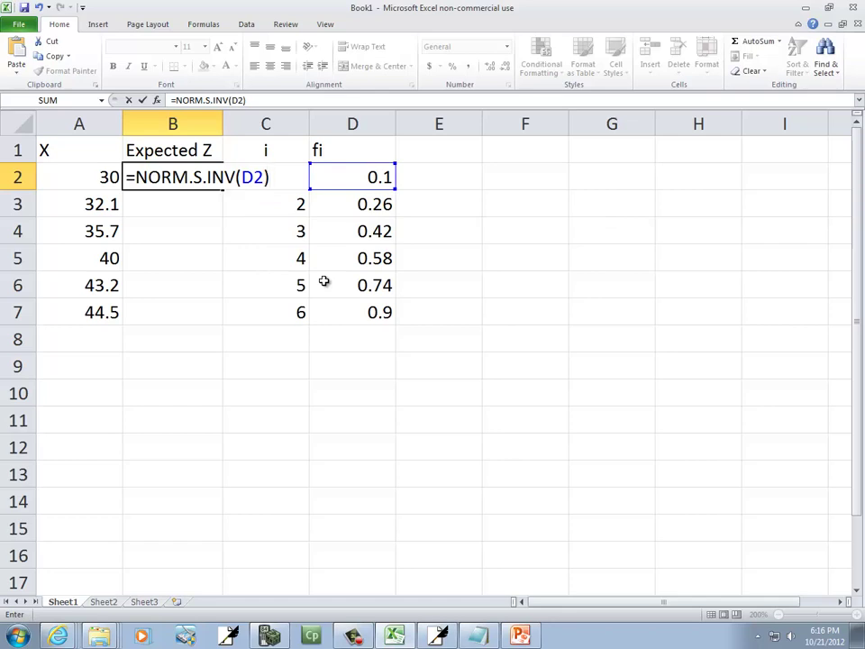
key("Return")
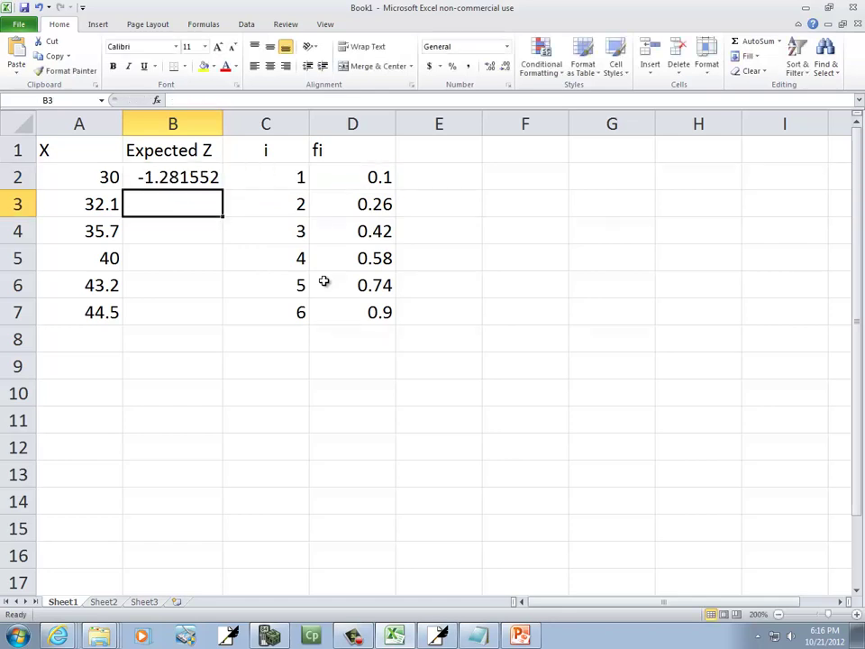
Fill the Expected Z formula from B2 down to B7
key("Up")
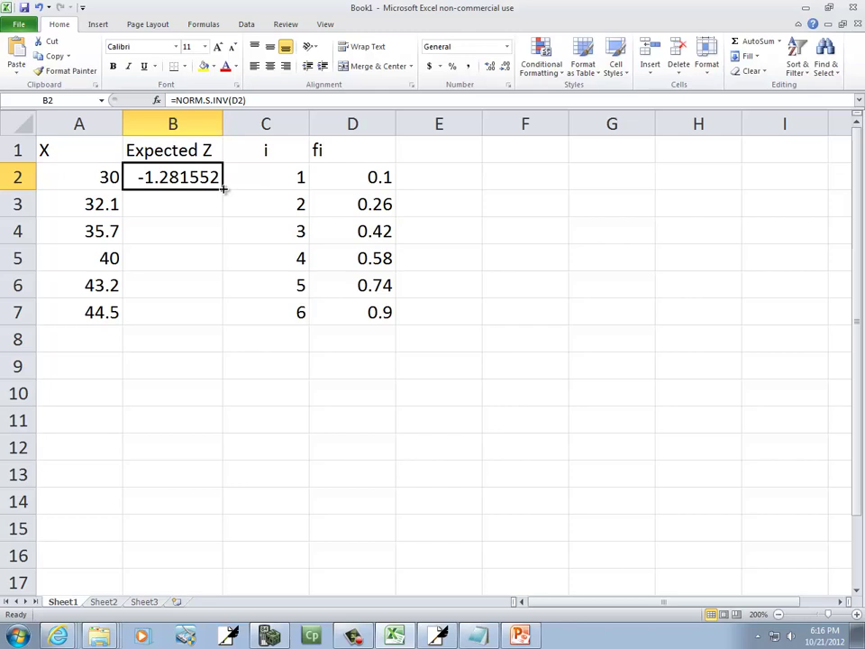
left_click_drag(224, 188, 213, 320)
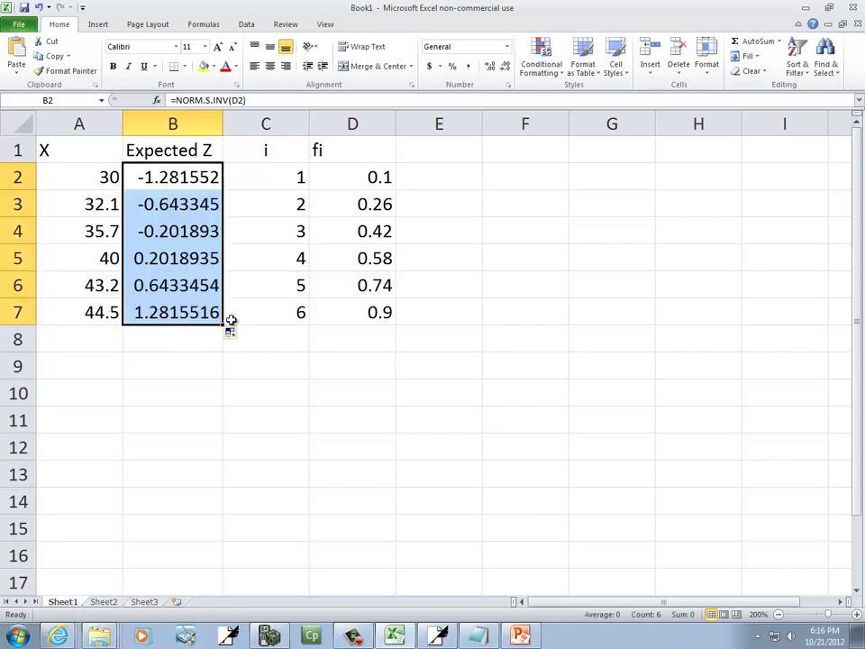
left_click(236, 374)
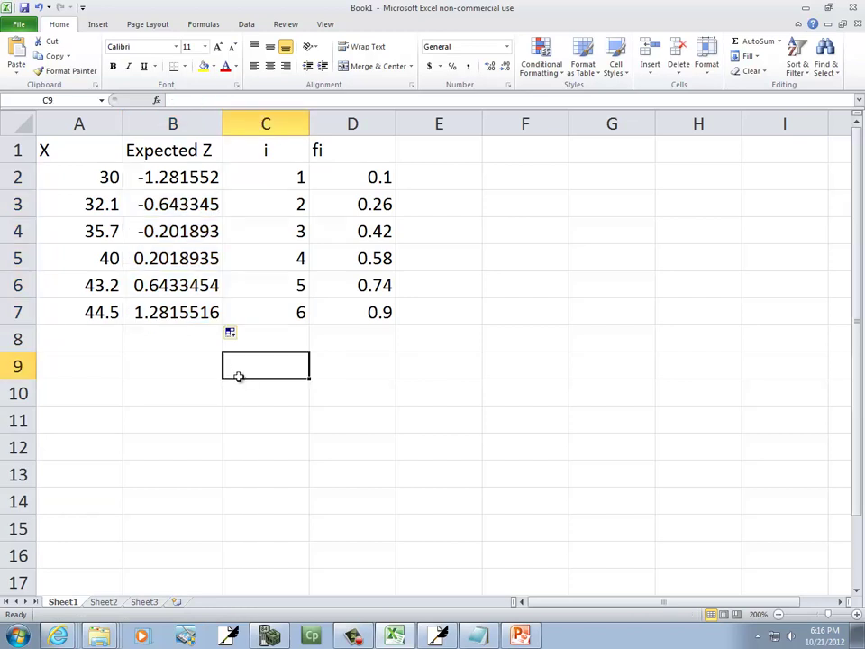
Insert a markers-only scatter chart of the X and Expected Z values in A2:B7
left_click(100, 176)
left_click_drag(100, 177, 185, 319)
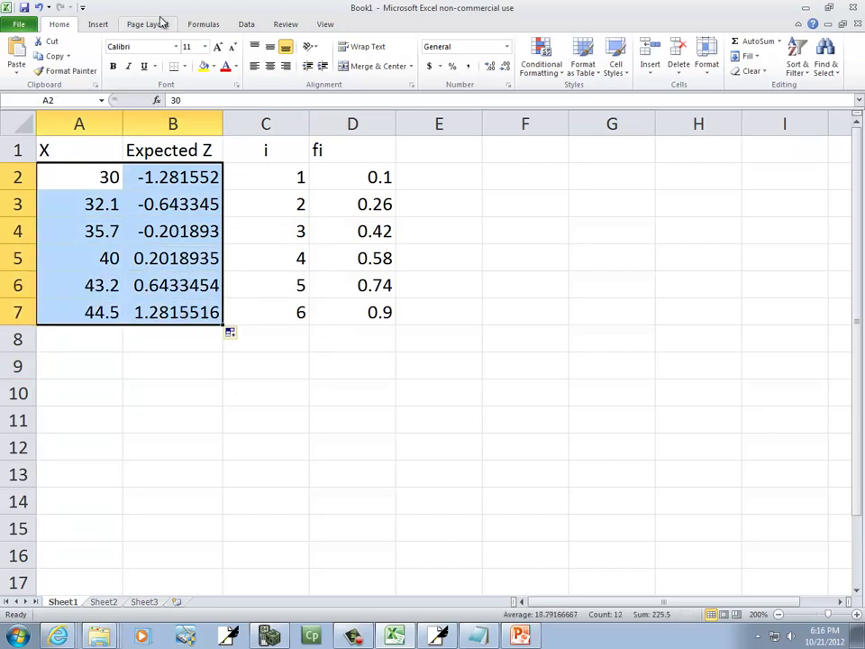
left_click(98, 24)
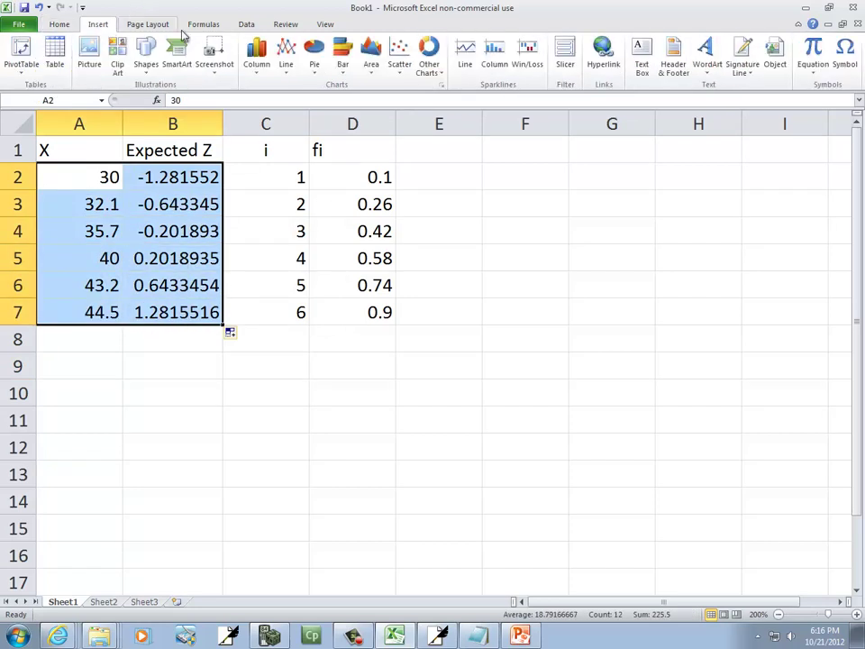
left_click(400, 74)
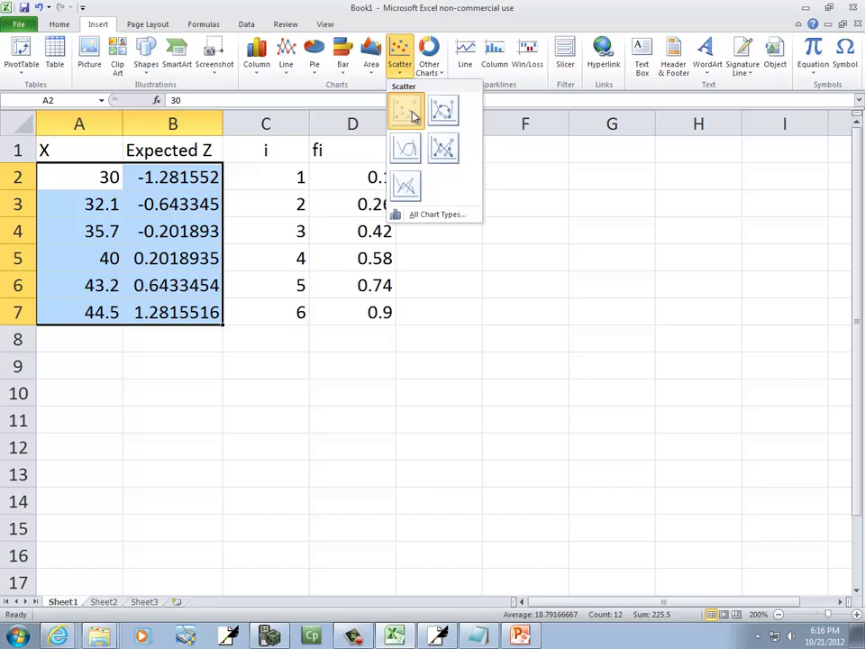
left_click(412, 116)
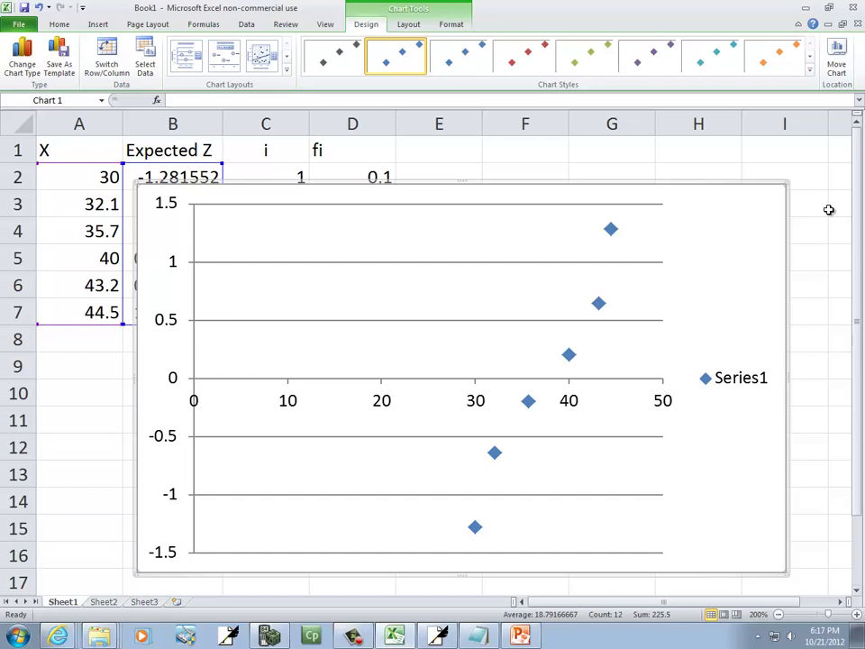
Move the scatter chart down about one and a half rows so it clears rows 2 and 3, and deselect it
left_click(586, 153)
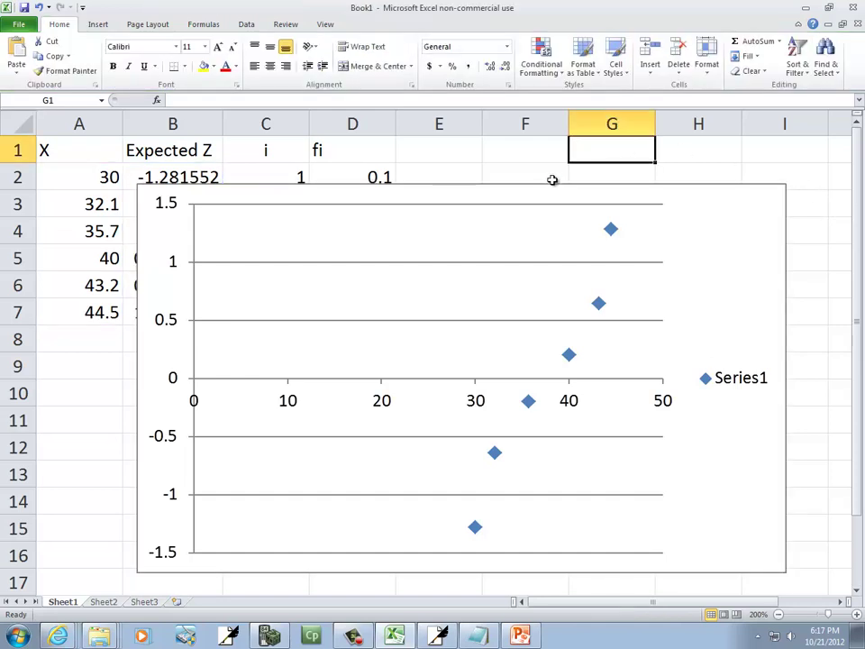
left_click_drag(564, 186, 574, 228)
left_click(434, 186)
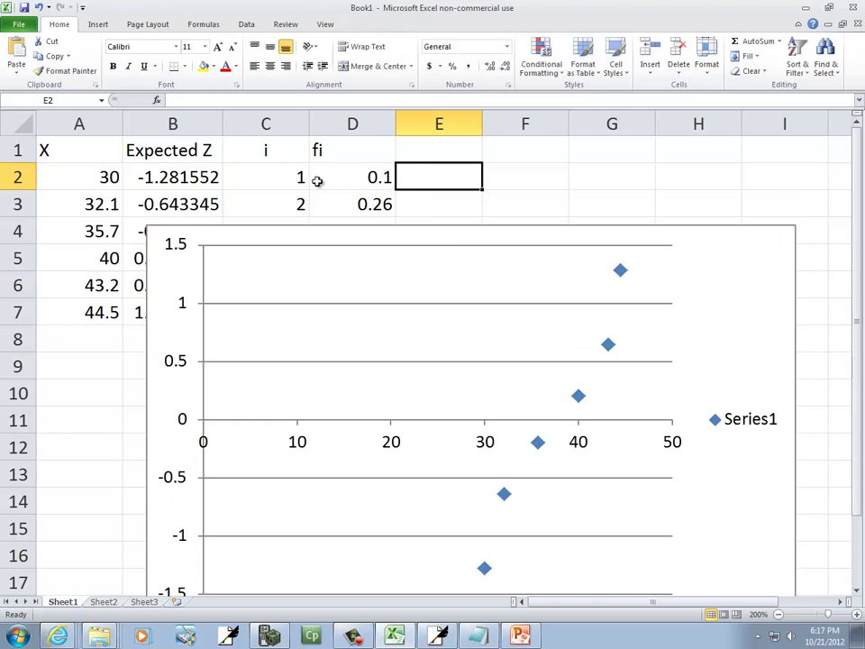